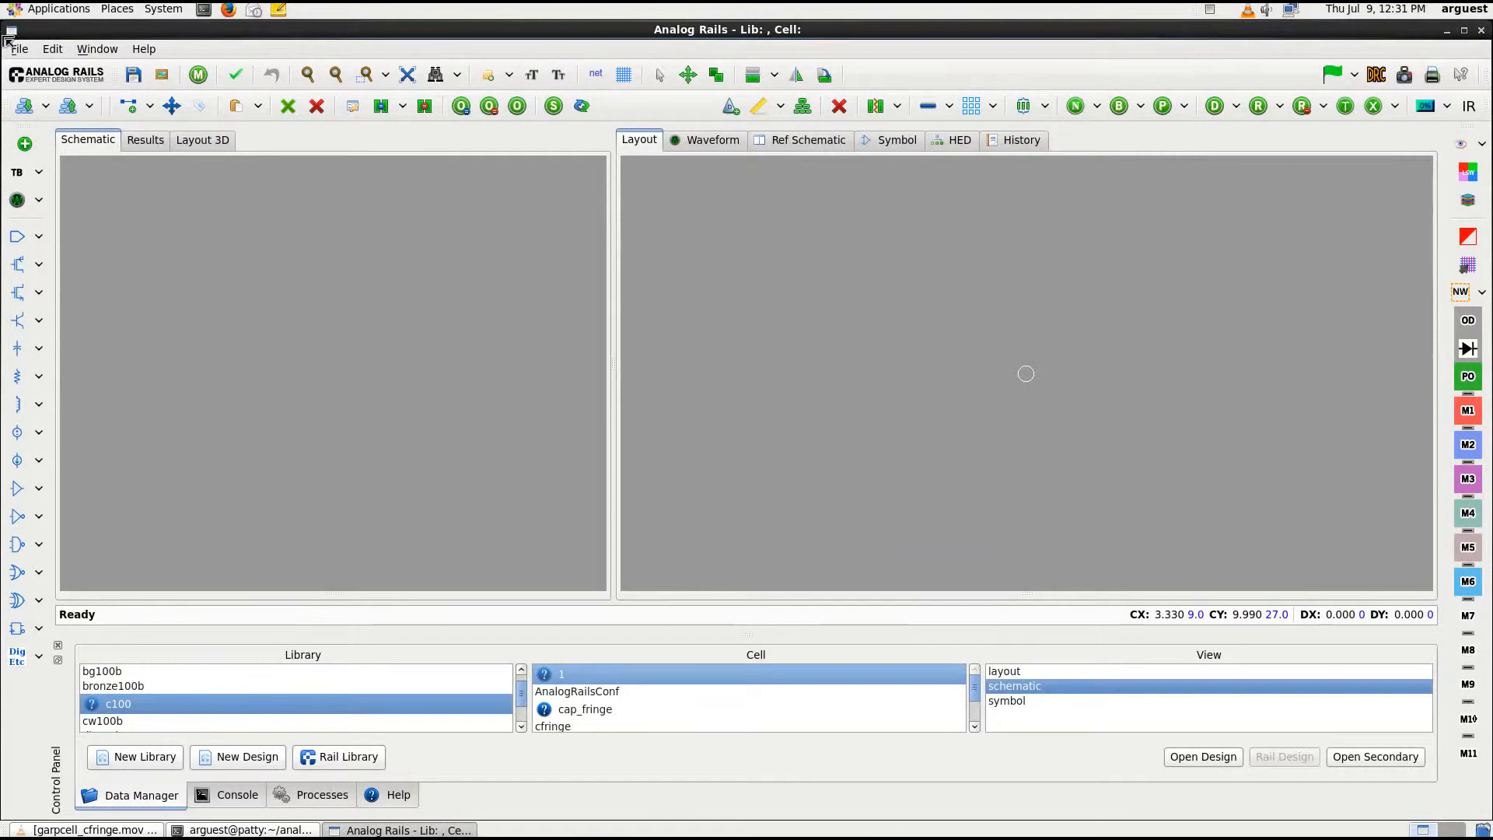
Start a new Garpcell in library c100 with the cell name garpcfringe
click(17, 50)
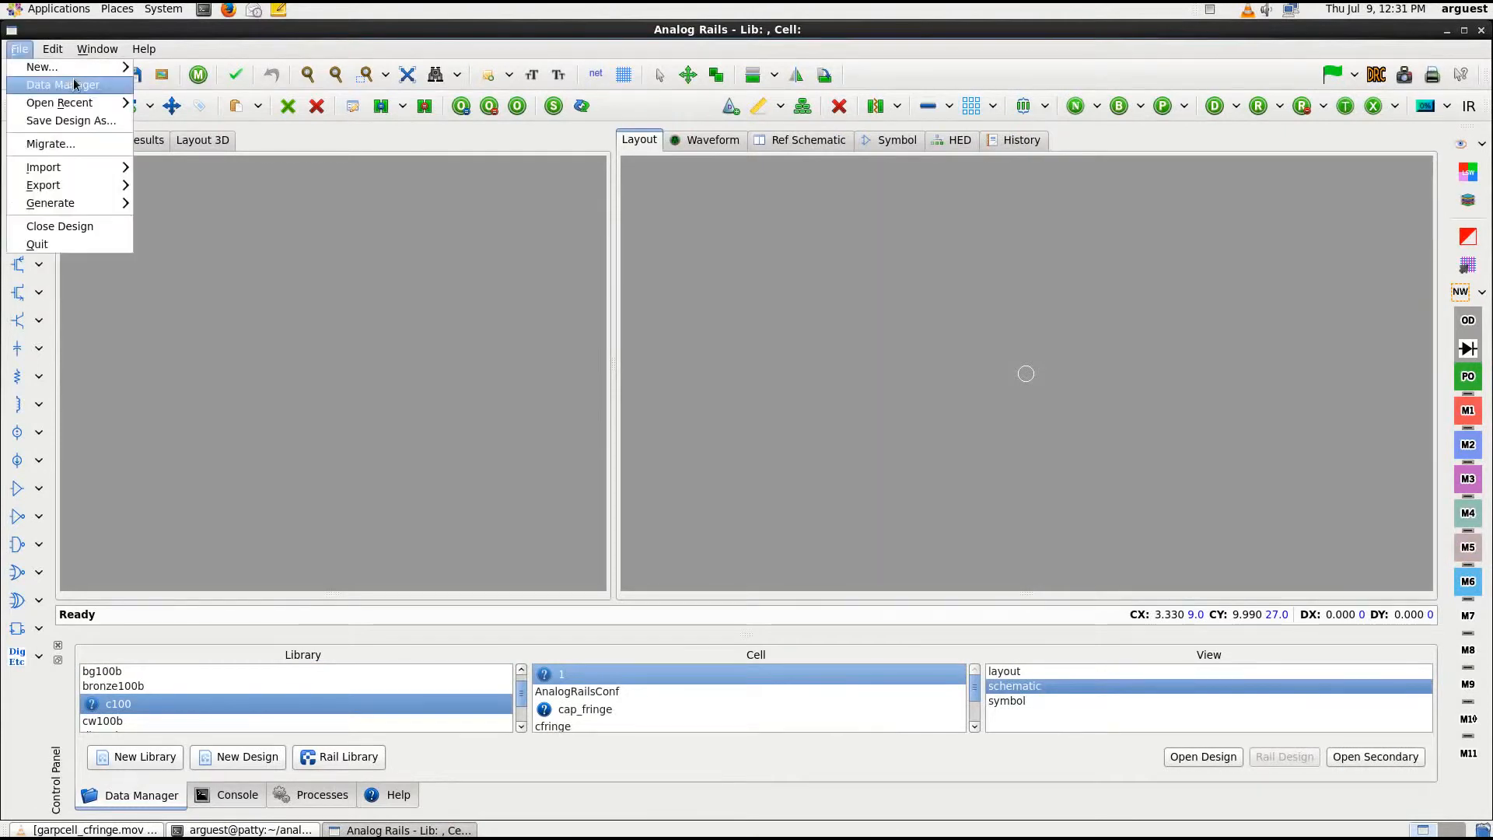
mouse_move(78, 68)
click(248, 140)
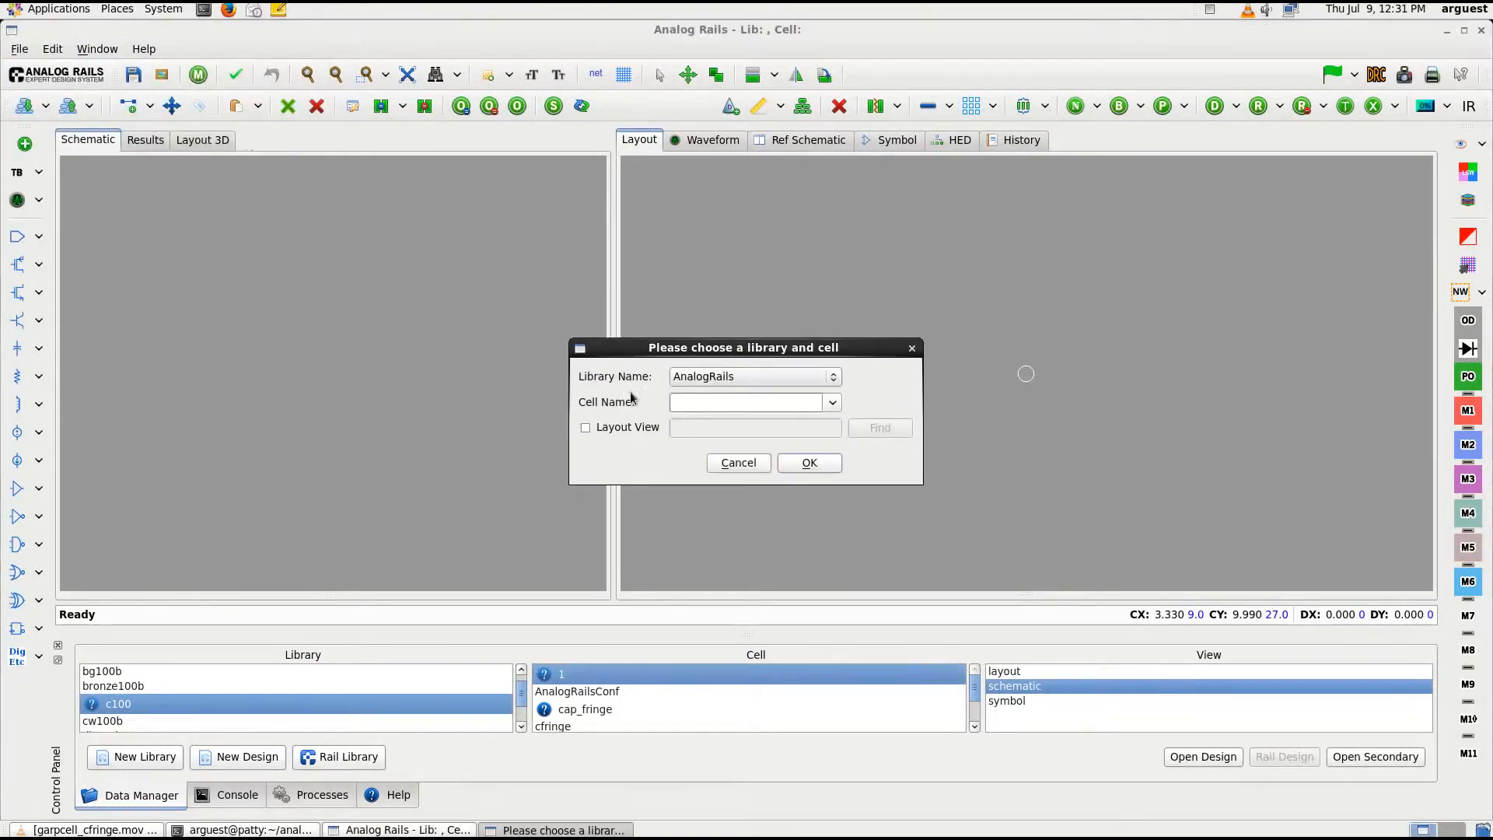
click(731, 378)
click(728, 504)
click(703, 404)
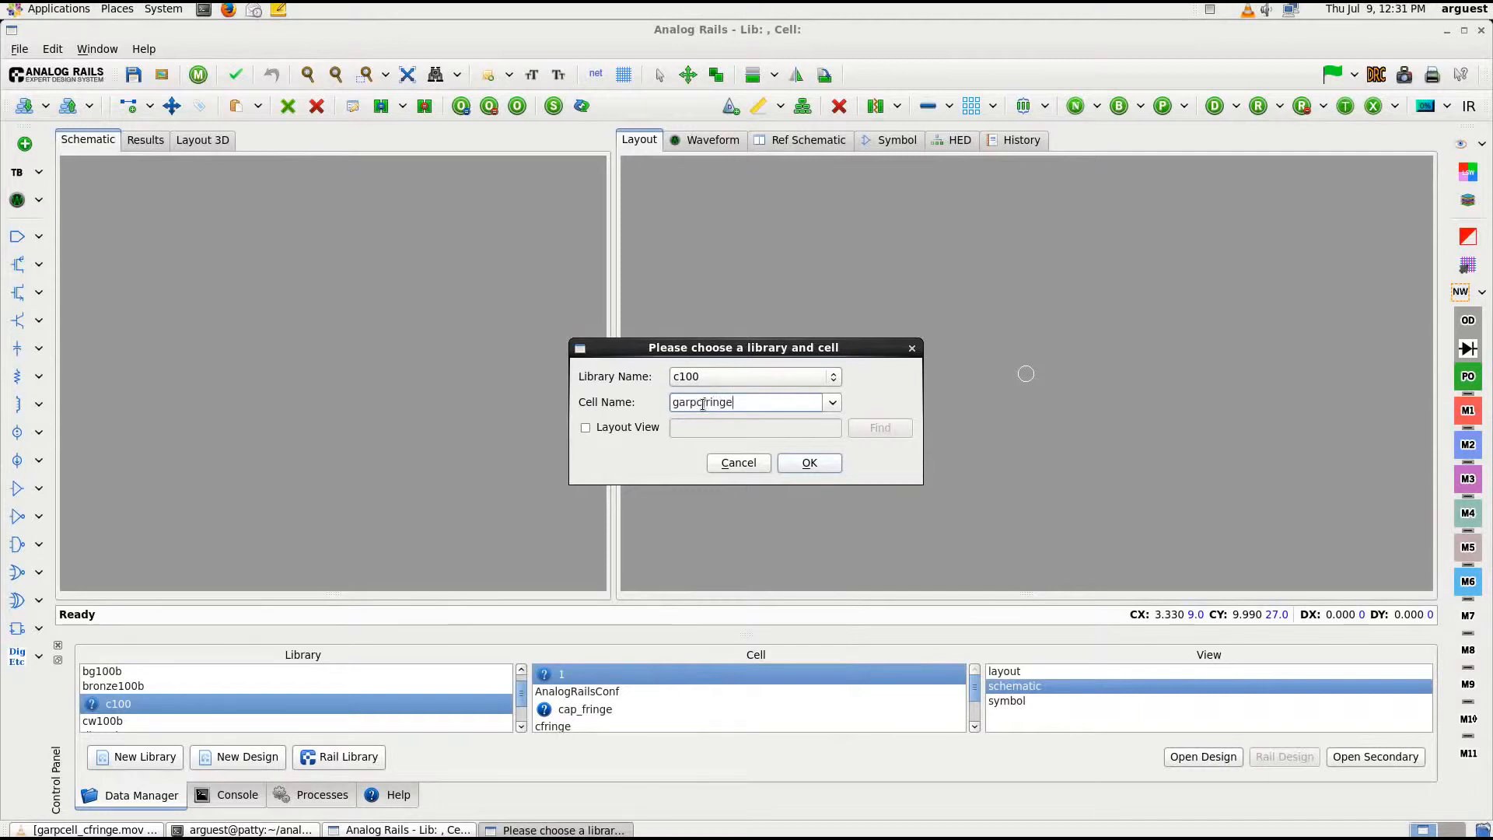
Enable the layout view, choose the layout of cell cap_fringe in library c100 as its source, and create the Garpcell
click(586, 427)
click(880, 428)
scroll(673, 515, down, 1)
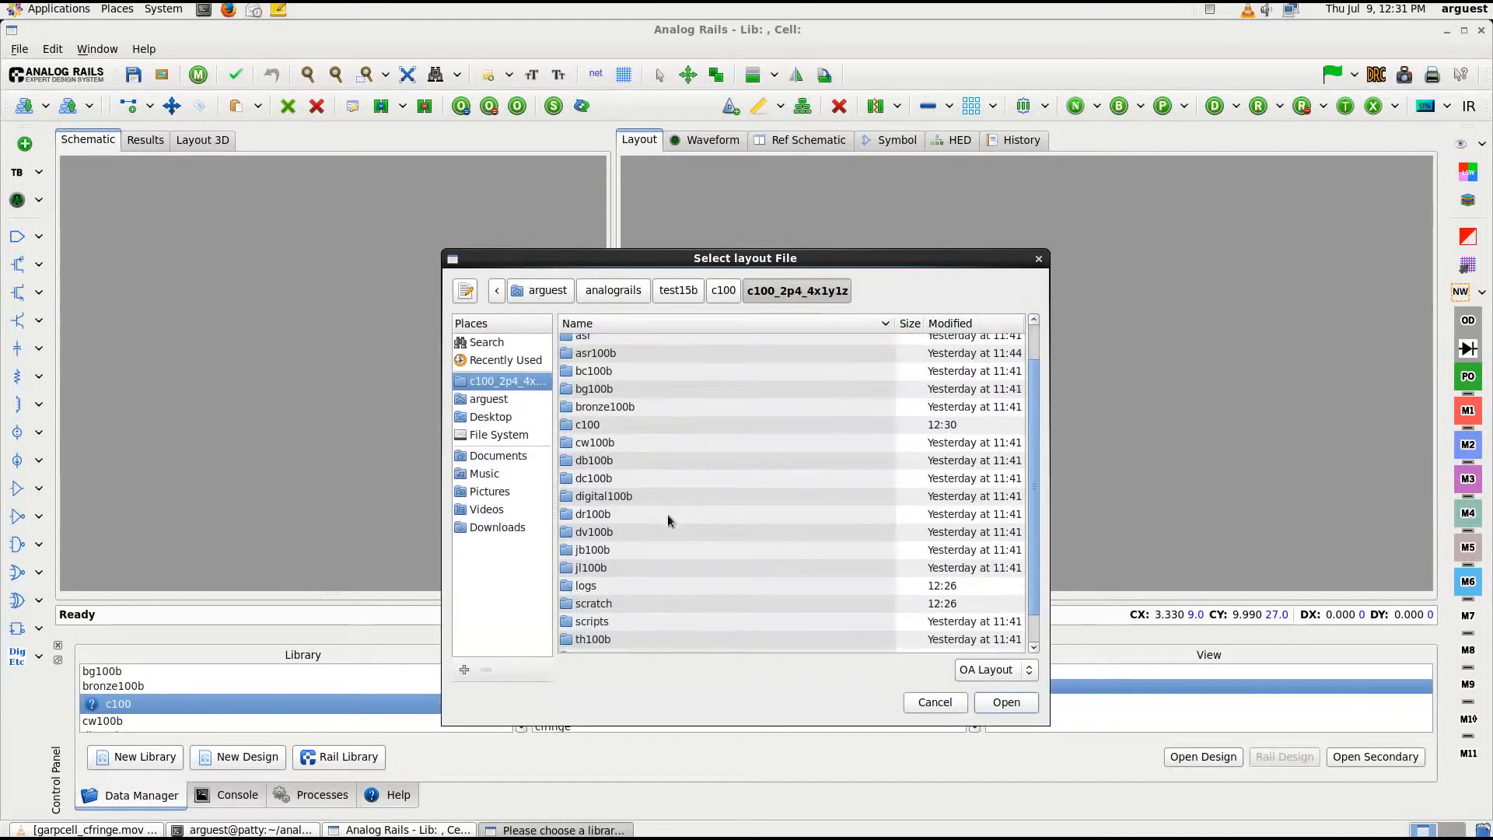
click(610, 424)
double_click(609, 425)
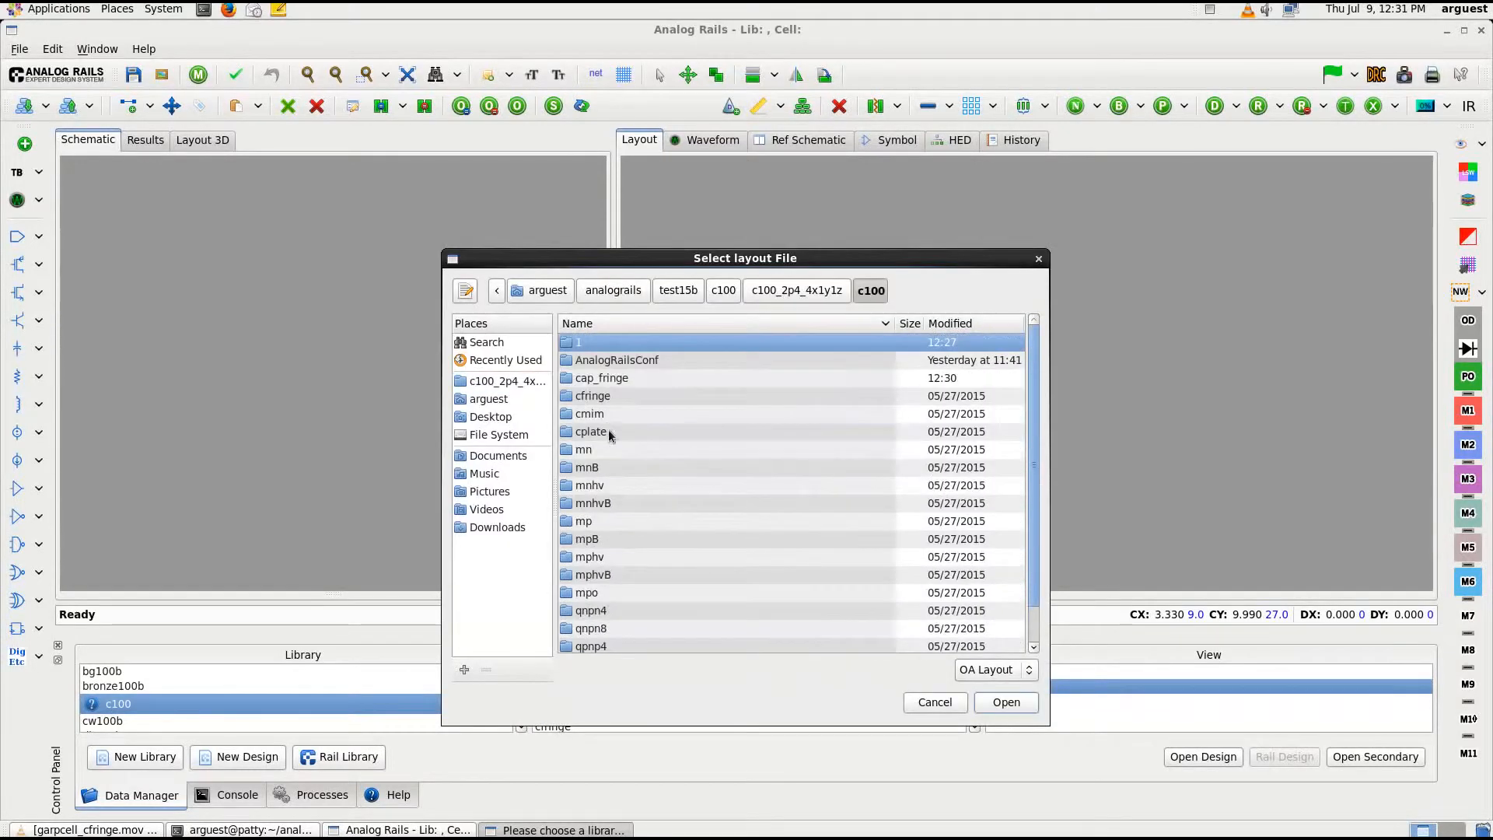
double_click(644, 376)
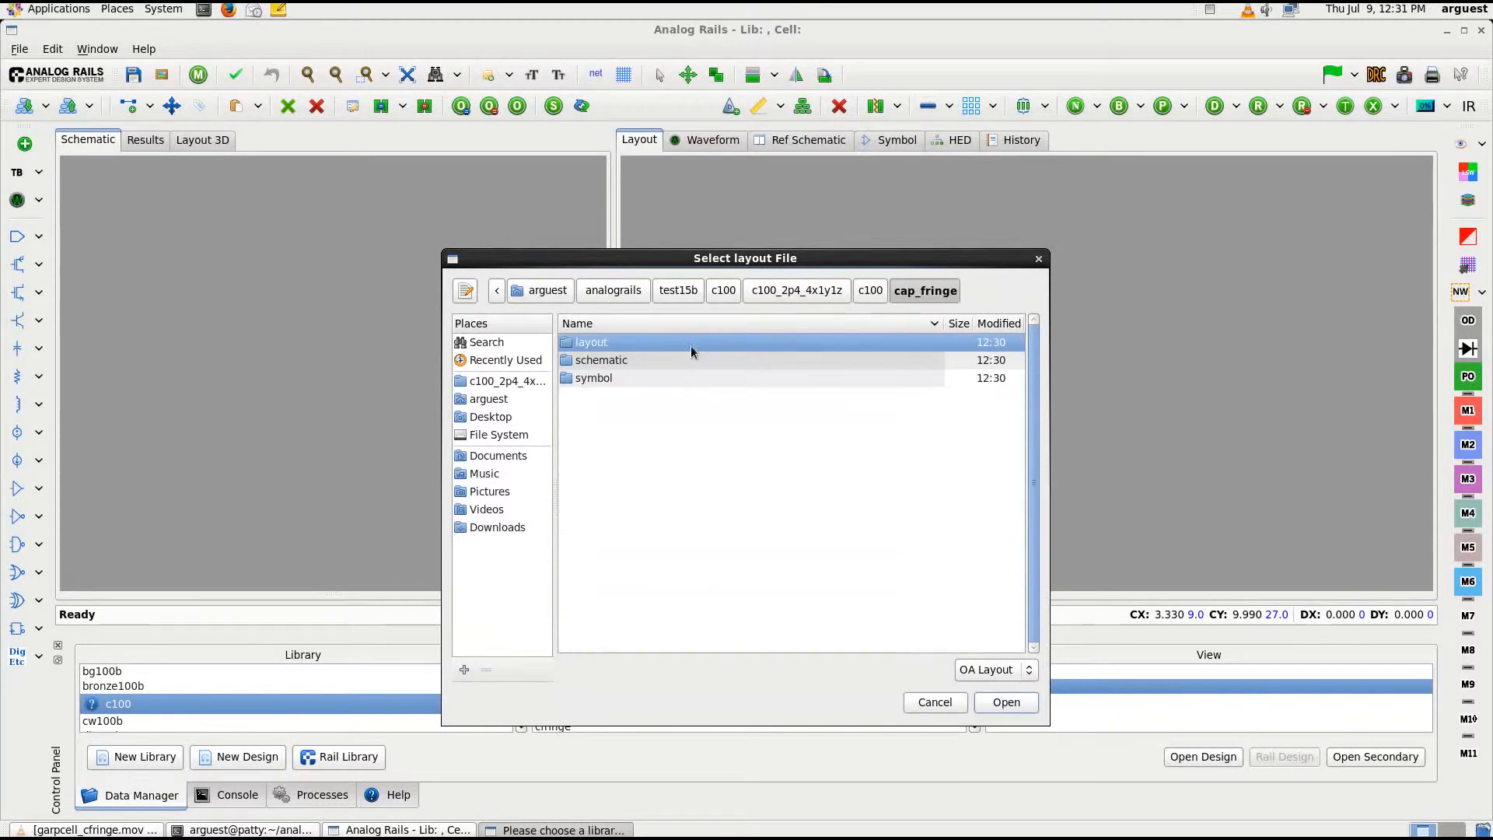
double_click(698, 343)
click(999, 701)
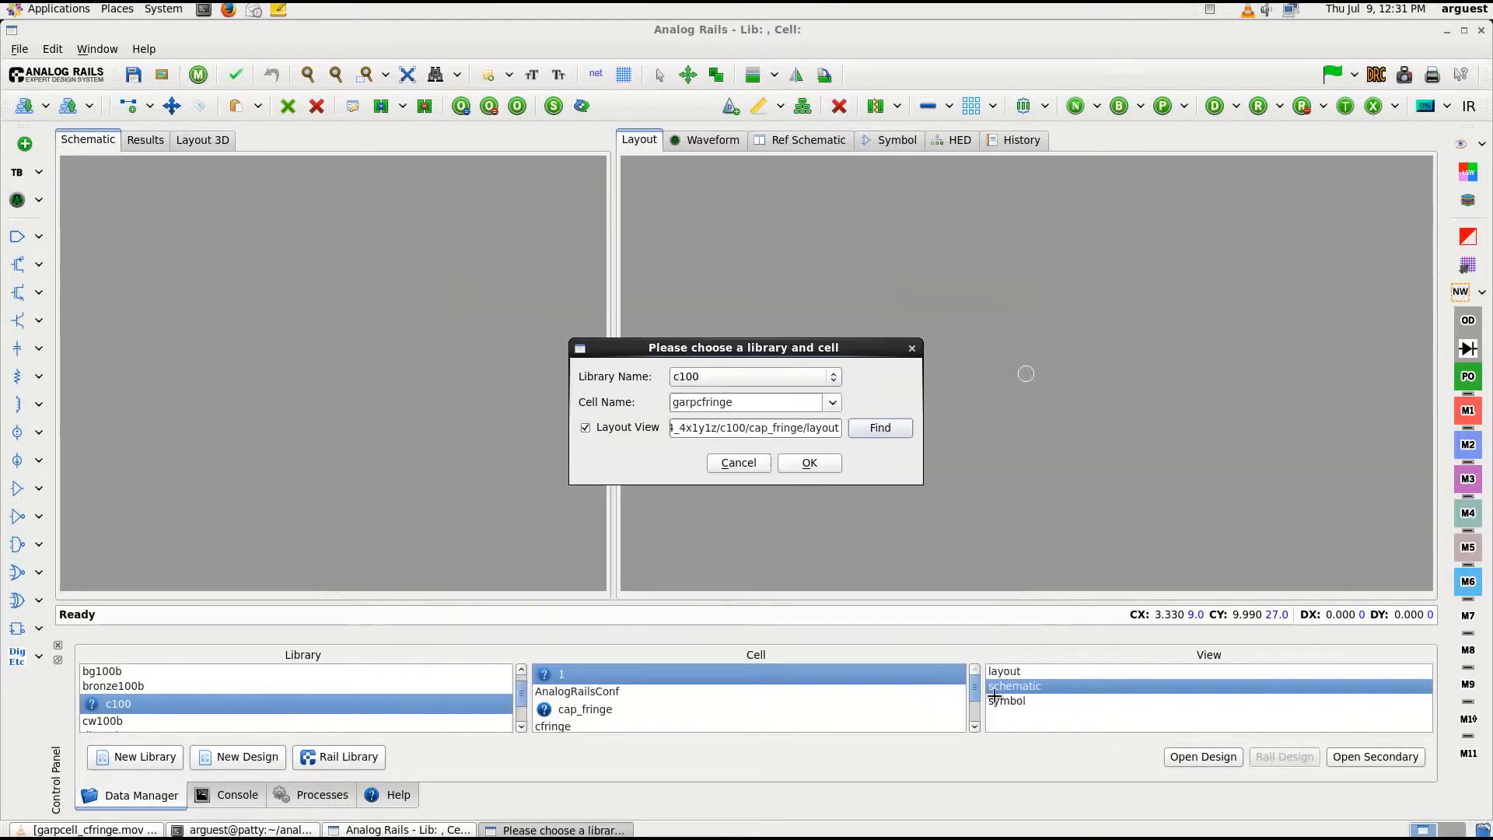
click(809, 464)
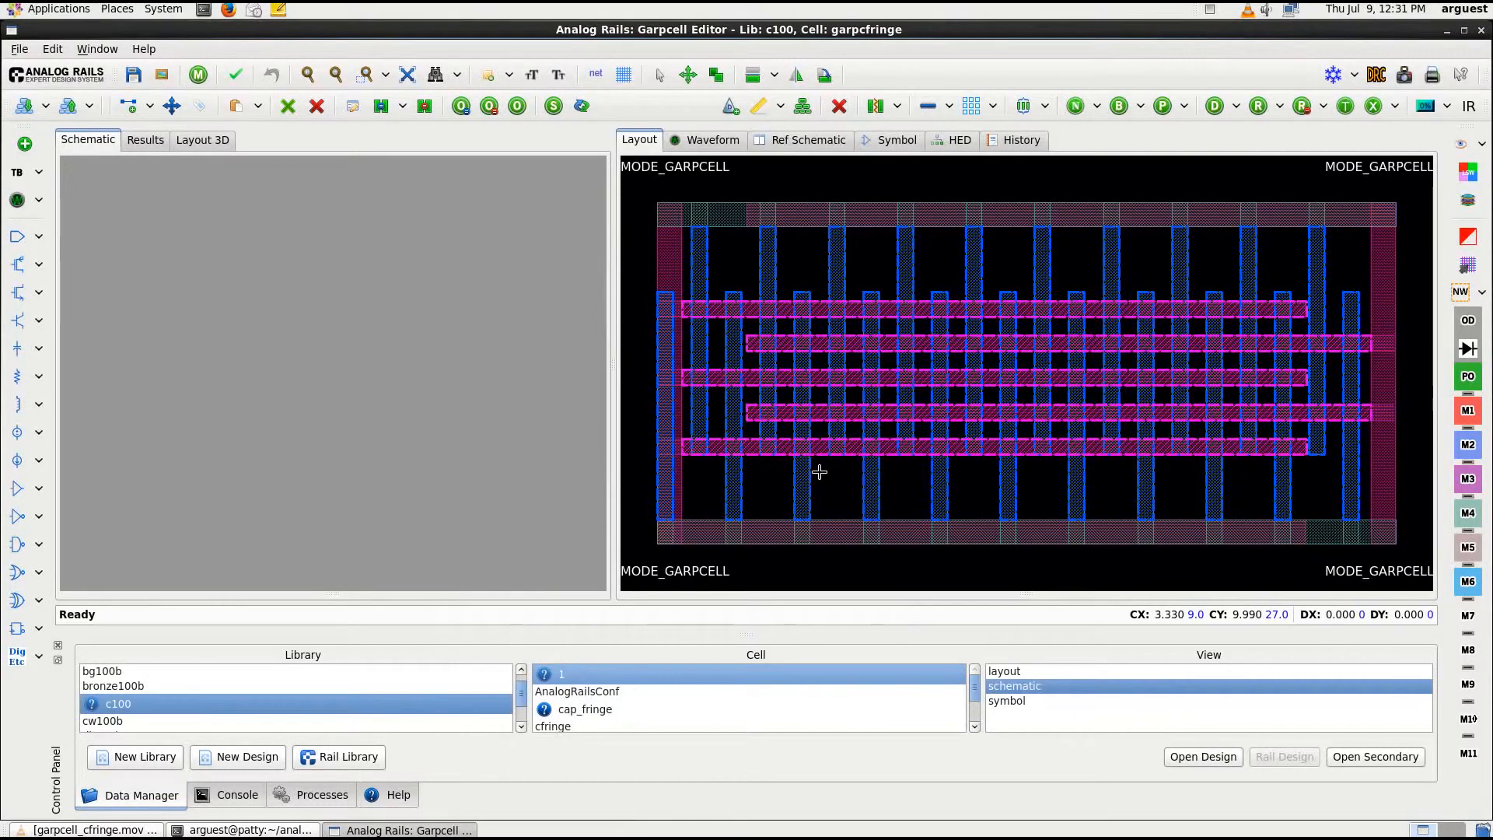
Reassign all connected shapes of the left vertical and lower horizontal bars to net PLUS
drag(614, 235, 54, 234)
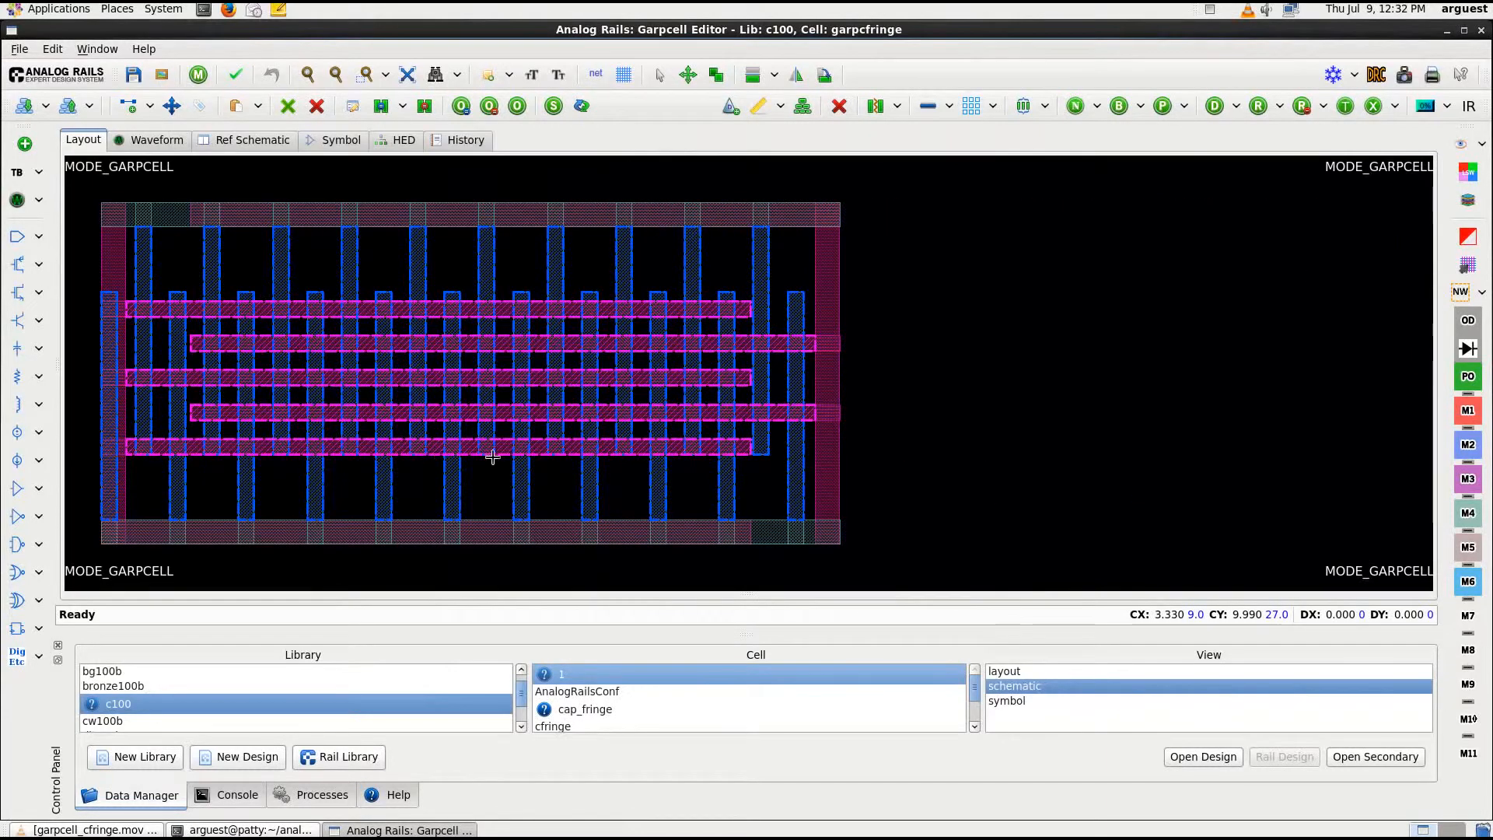
key(f)
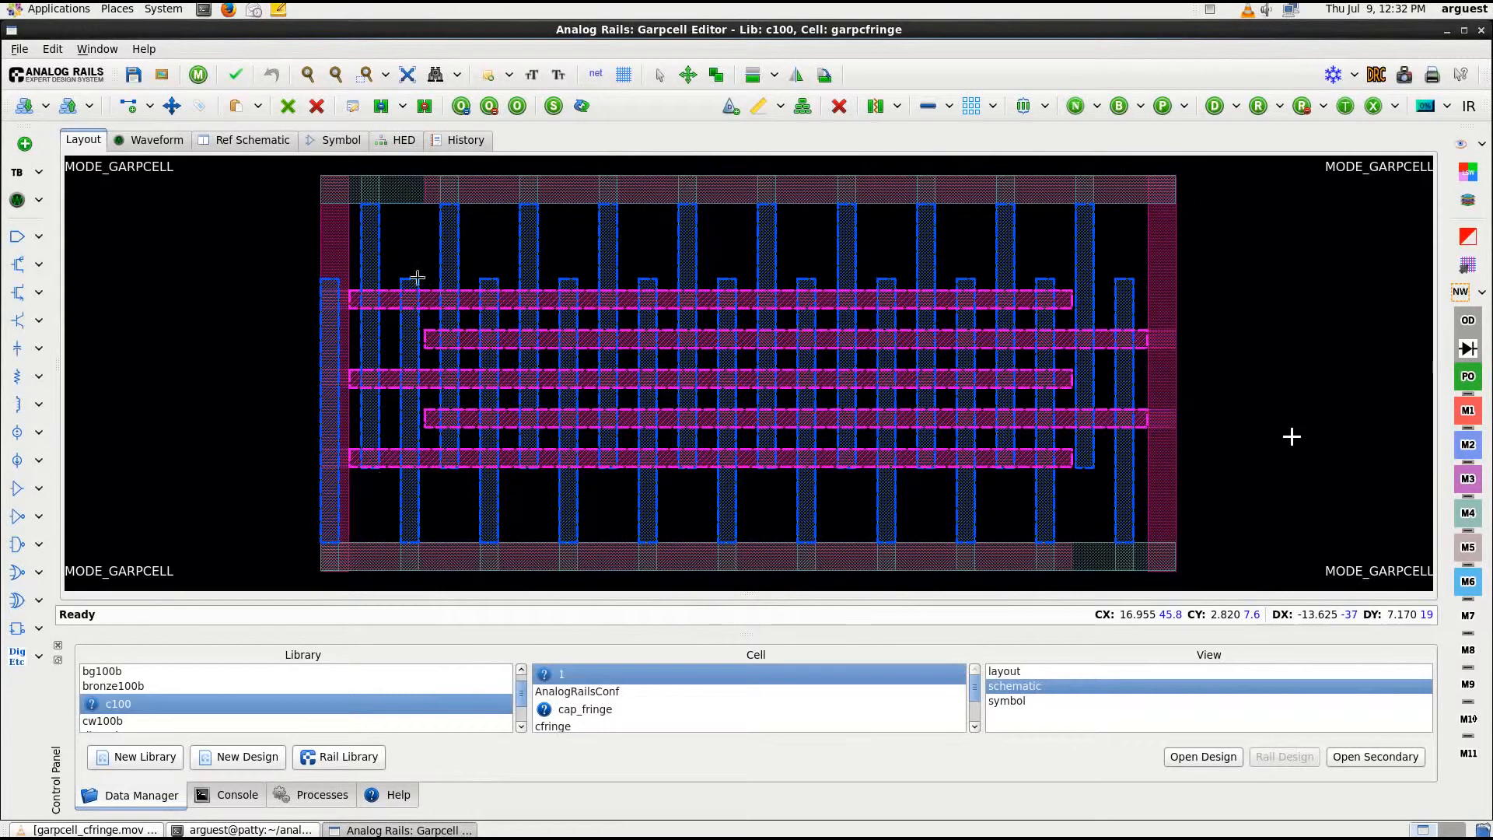
click(329, 234)
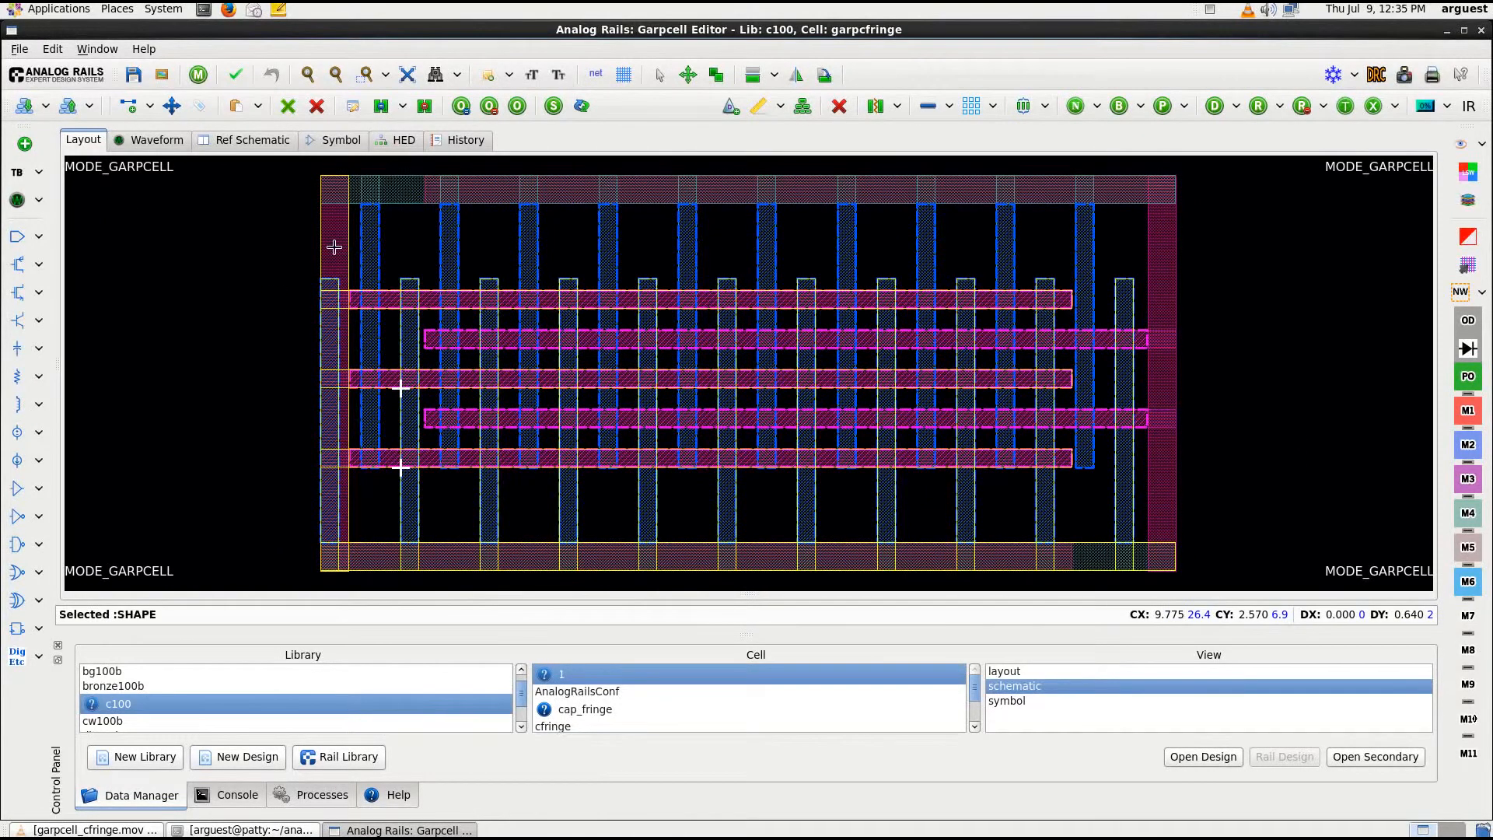
right_click(335, 248)
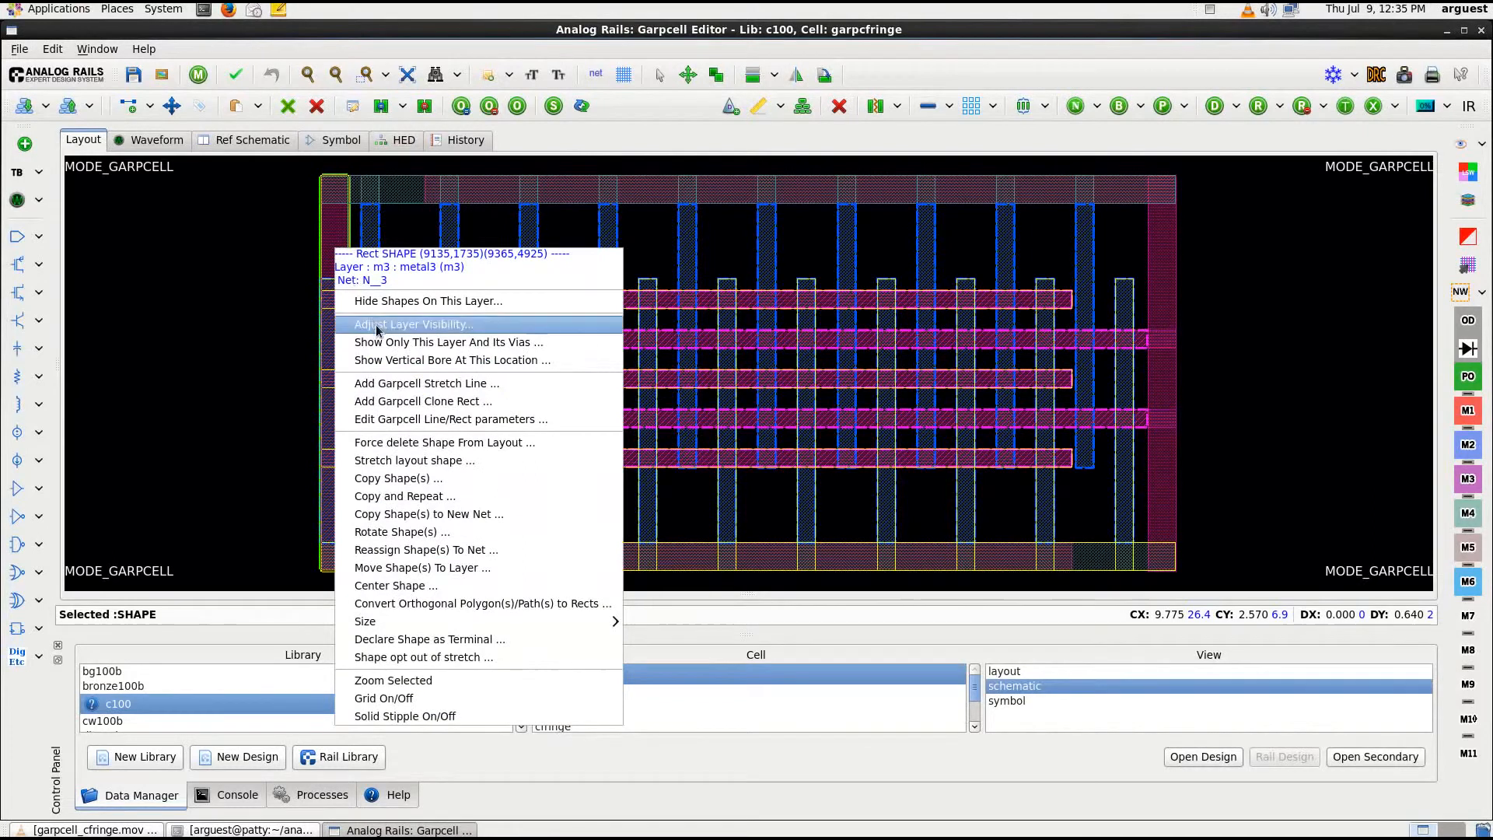
click(430, 550)
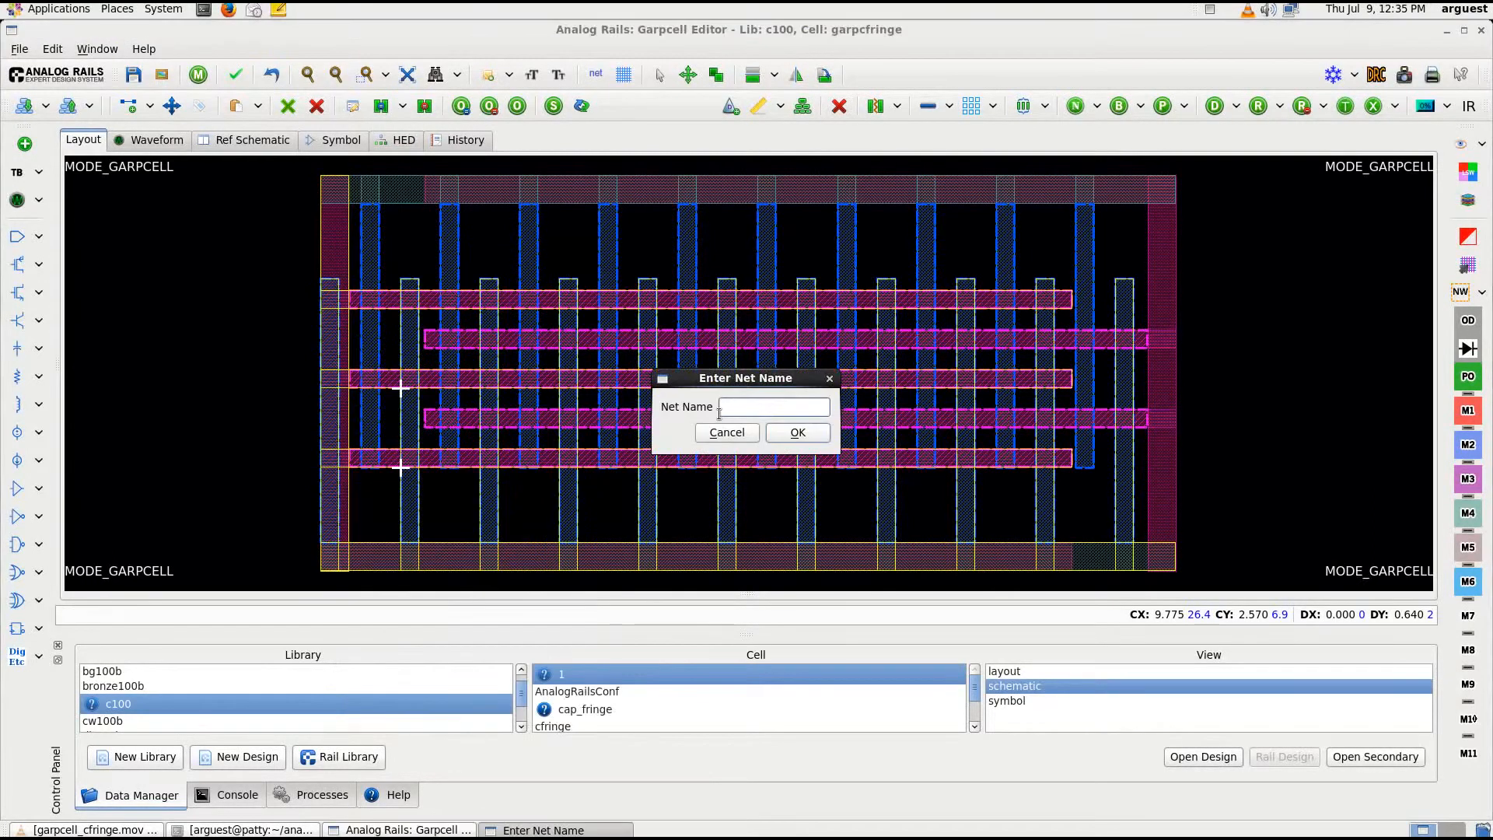
text(PLUS)
click(798, 432)
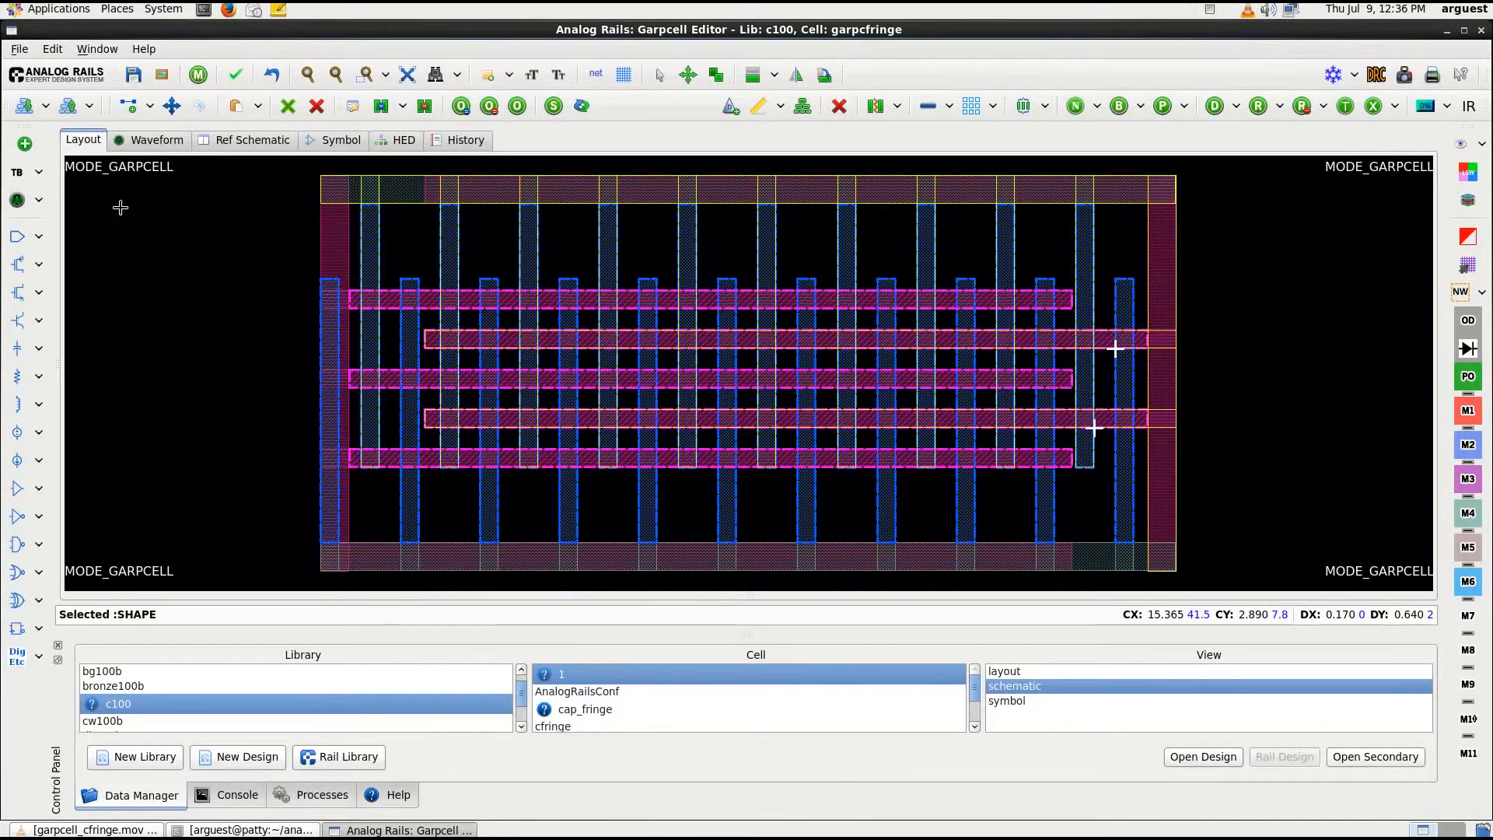
Reassign all connected shapes of the upper horizontal and right vertical bars to net MINUS
right_click(956, 192)
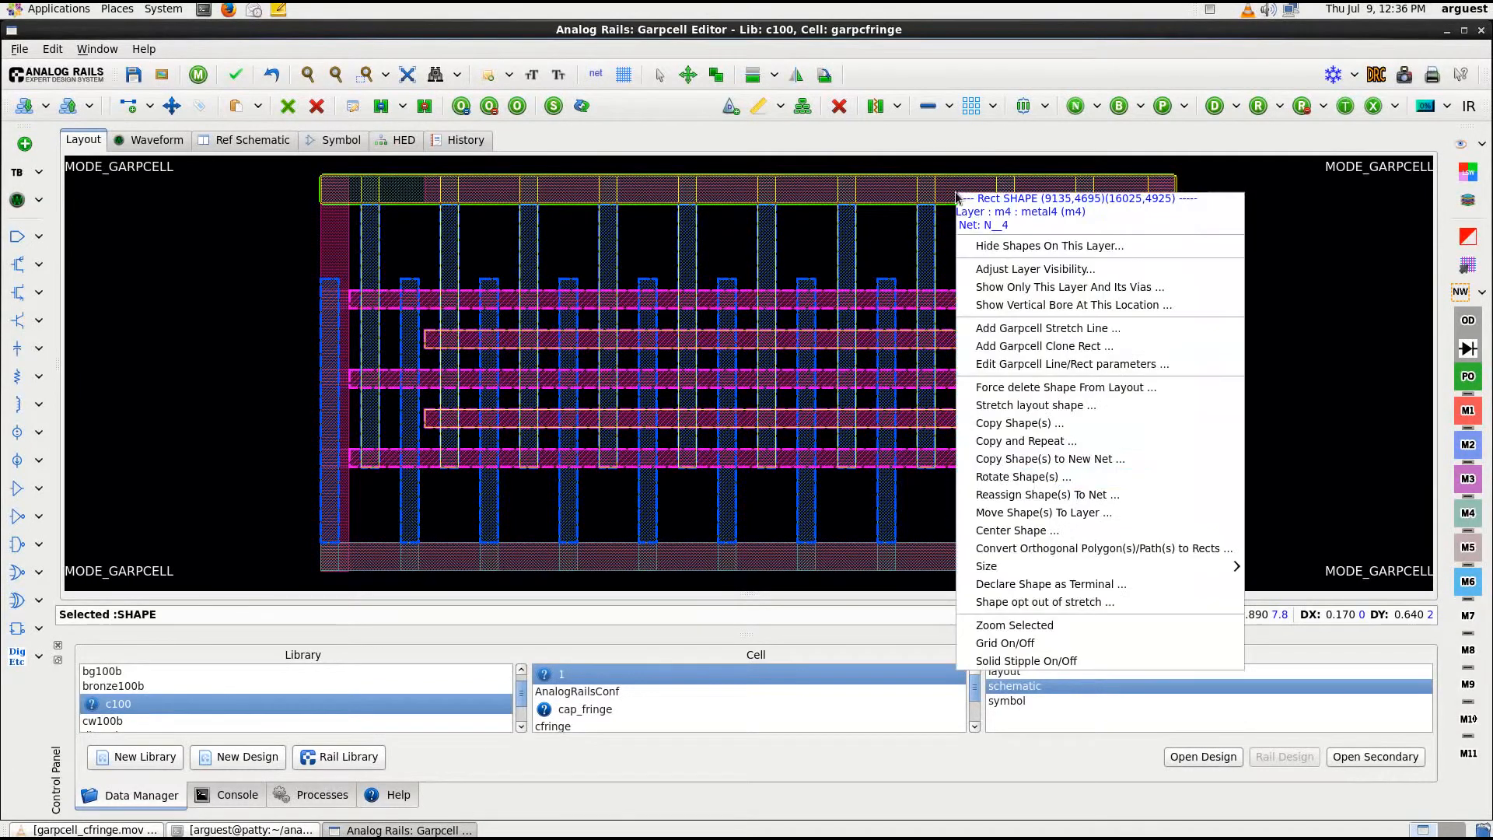
click(1018, 496)
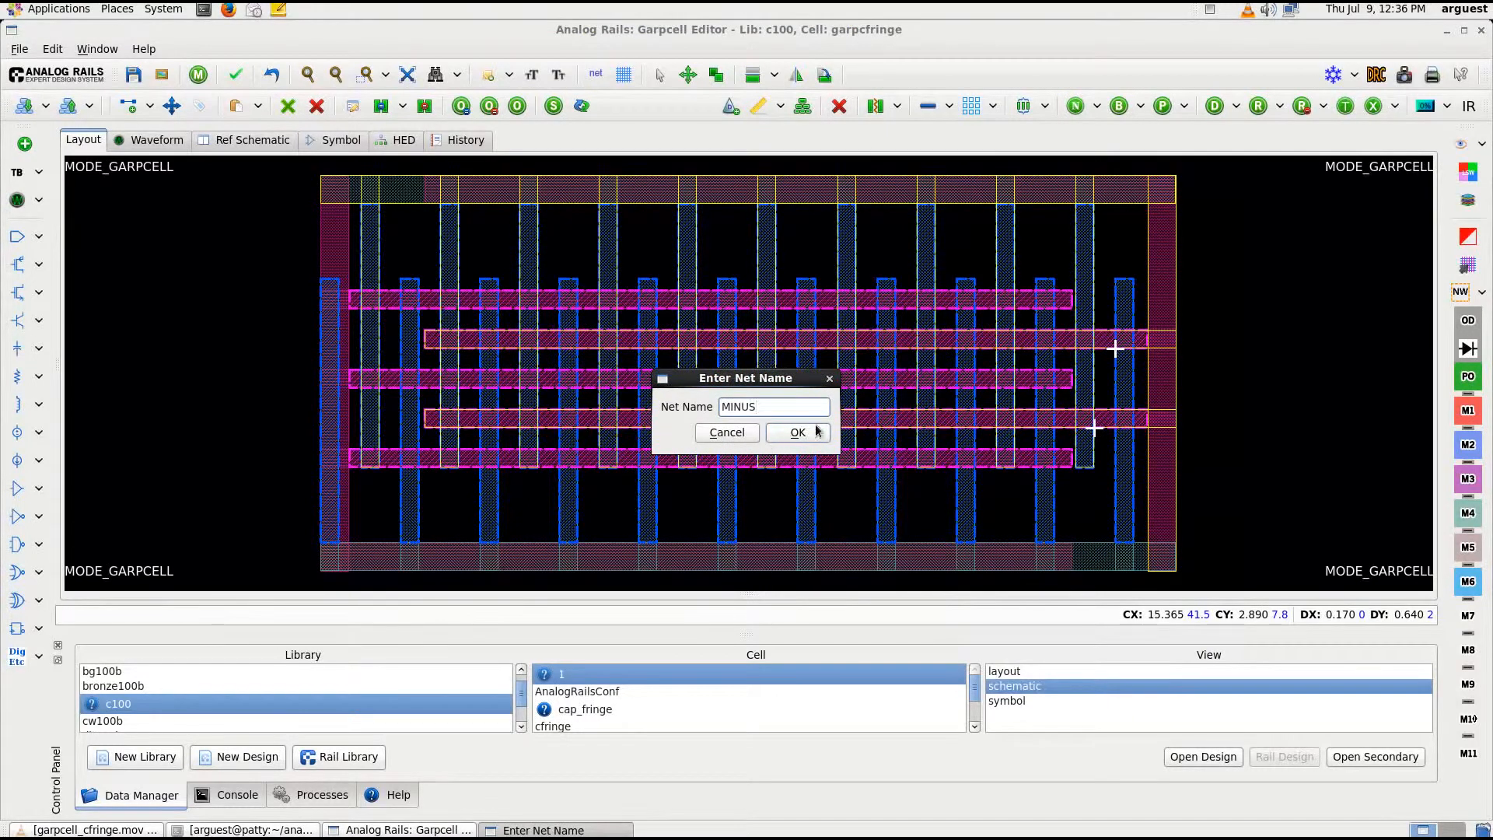
click(798, 433)
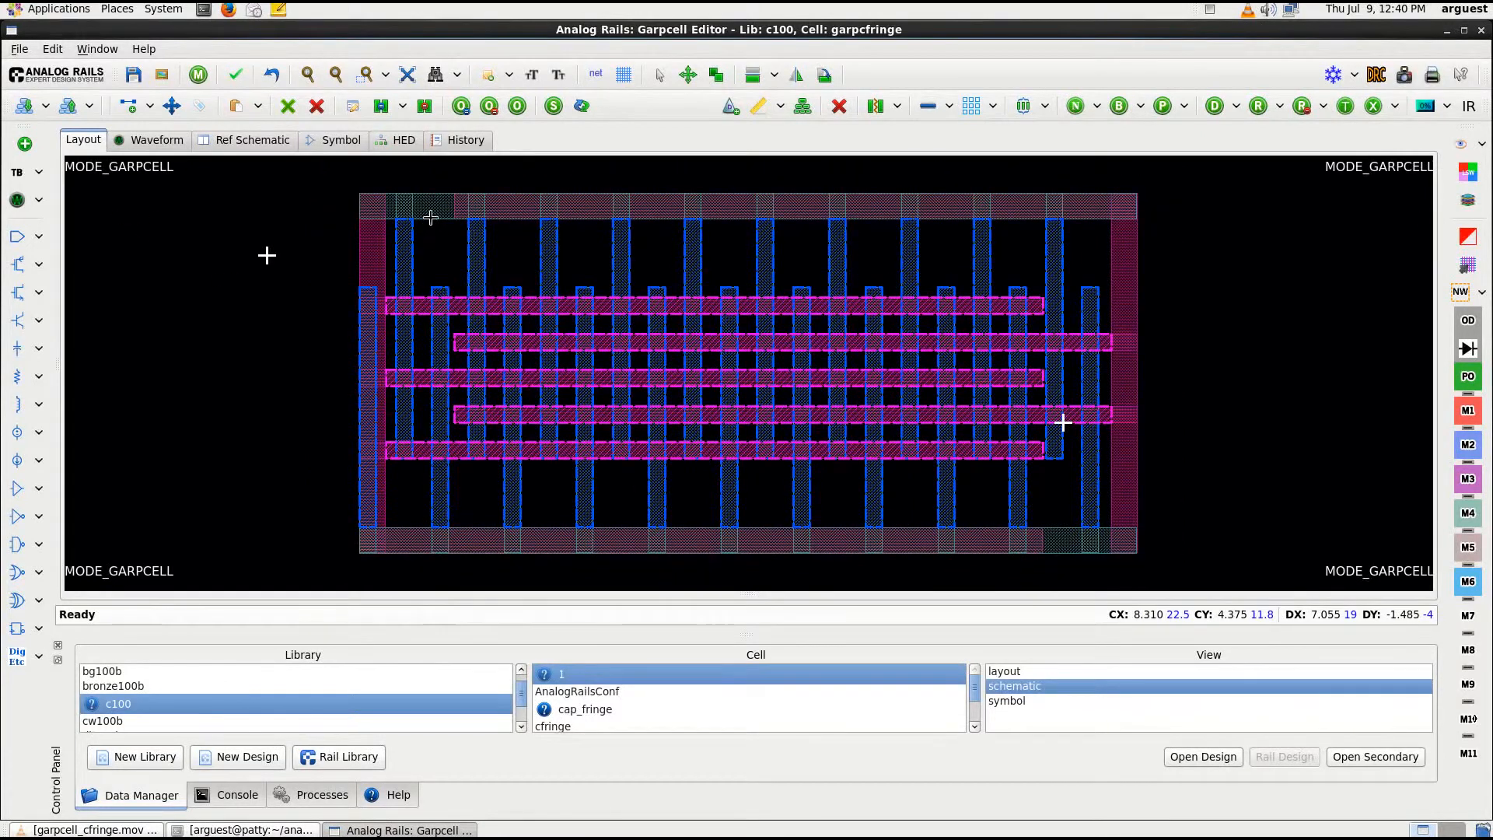
Add a vertical Garpcell stretch line about 0.5 µm long across the upper horizontal bar near its left end, applied to all layers
right_click(430, 218)
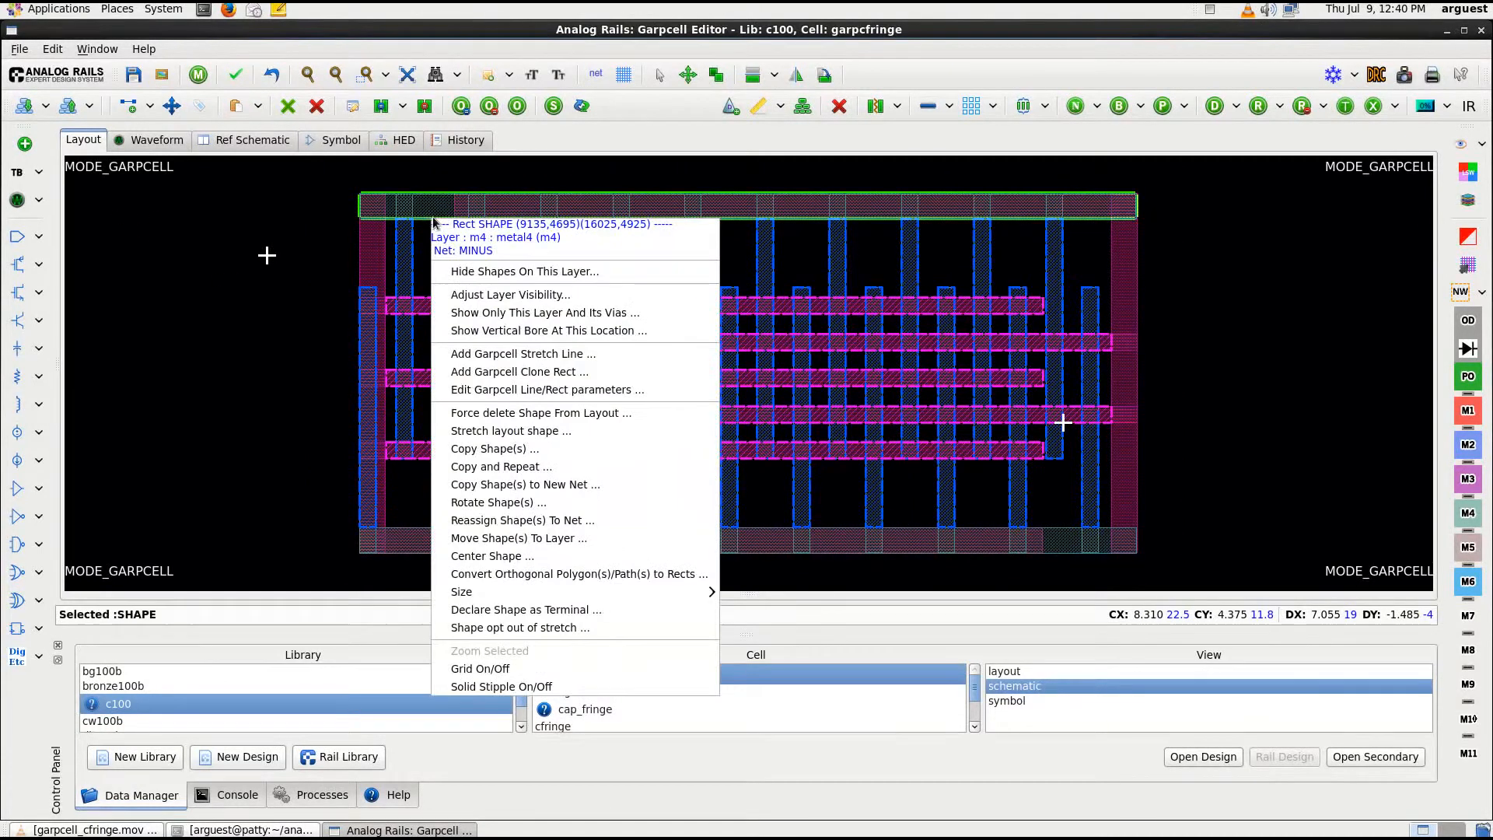
click(505, 355)
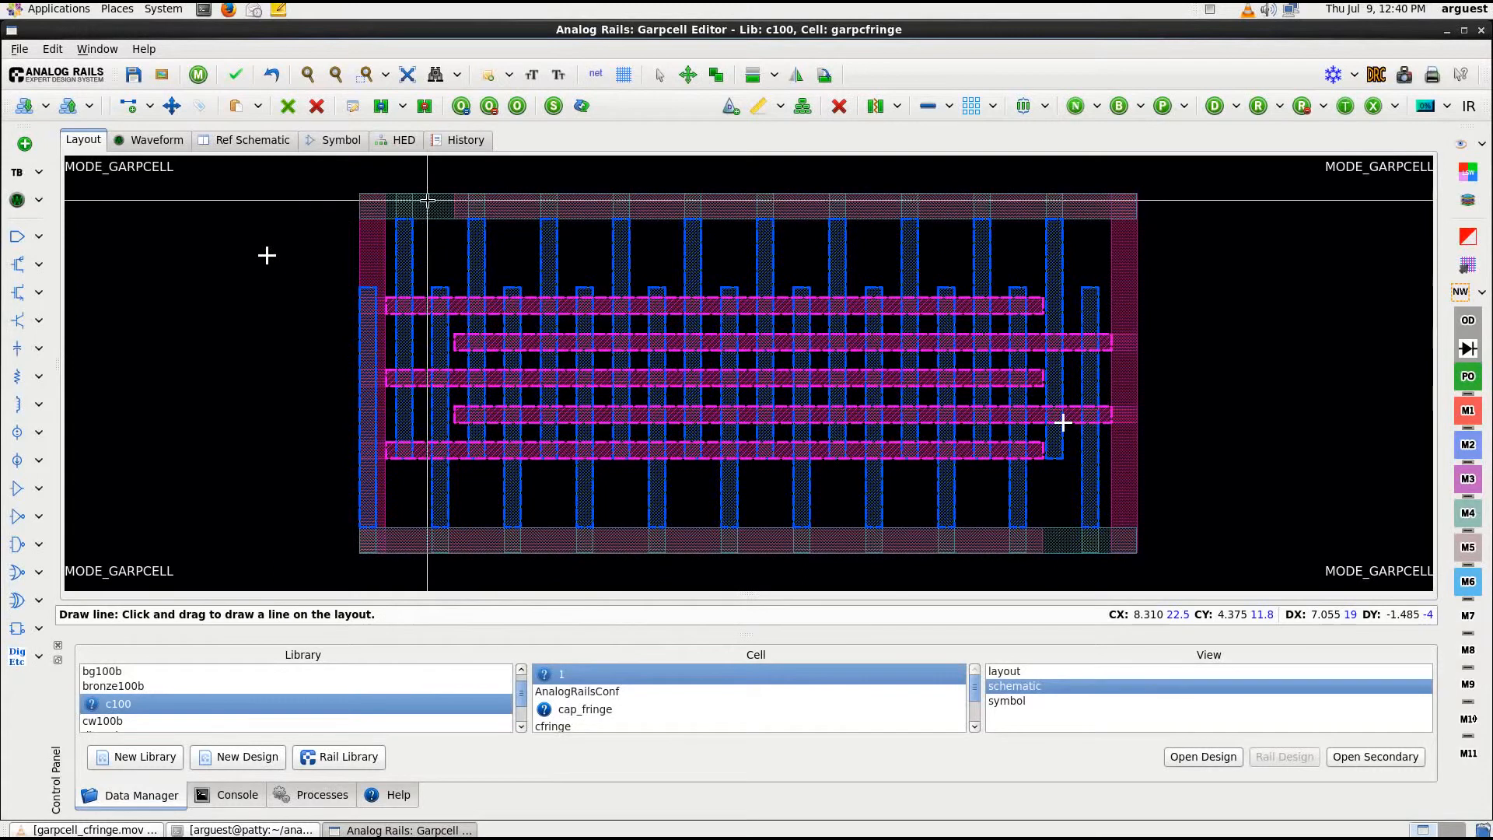
drag(423, 194, 420, 258)
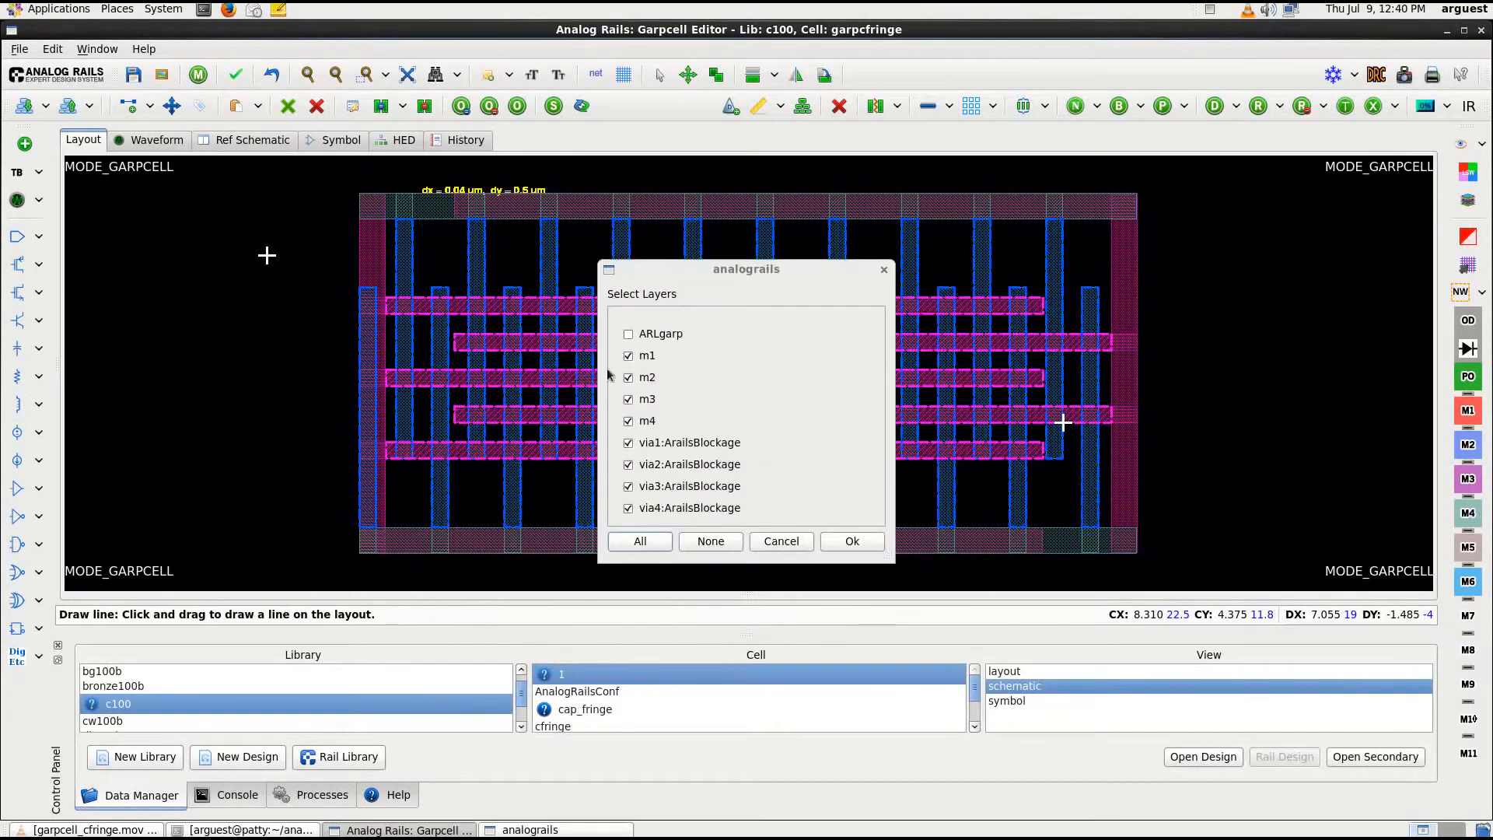
click(651, 541)
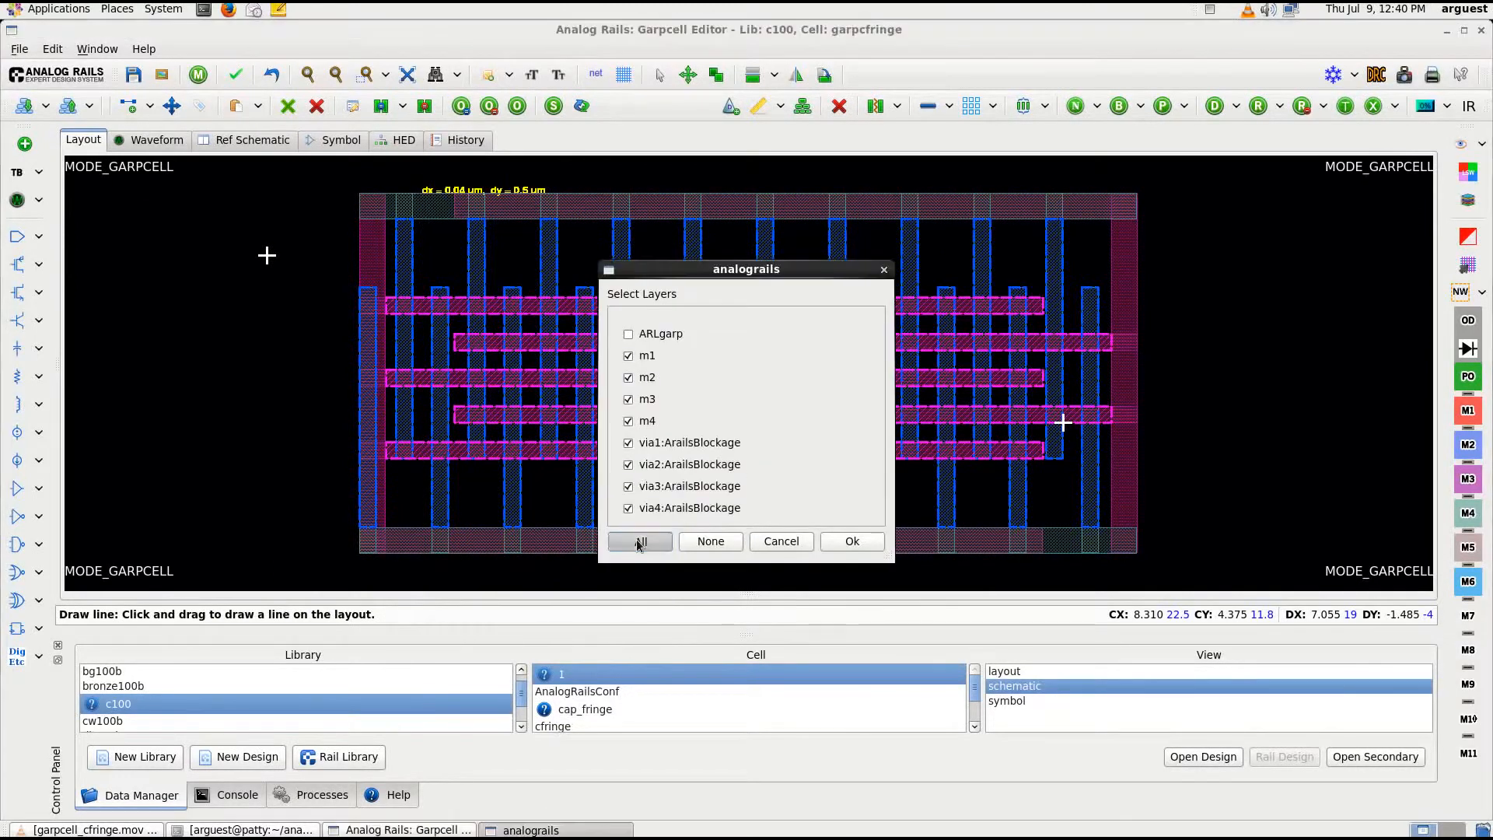
click(847, 542)
click(785, 530)
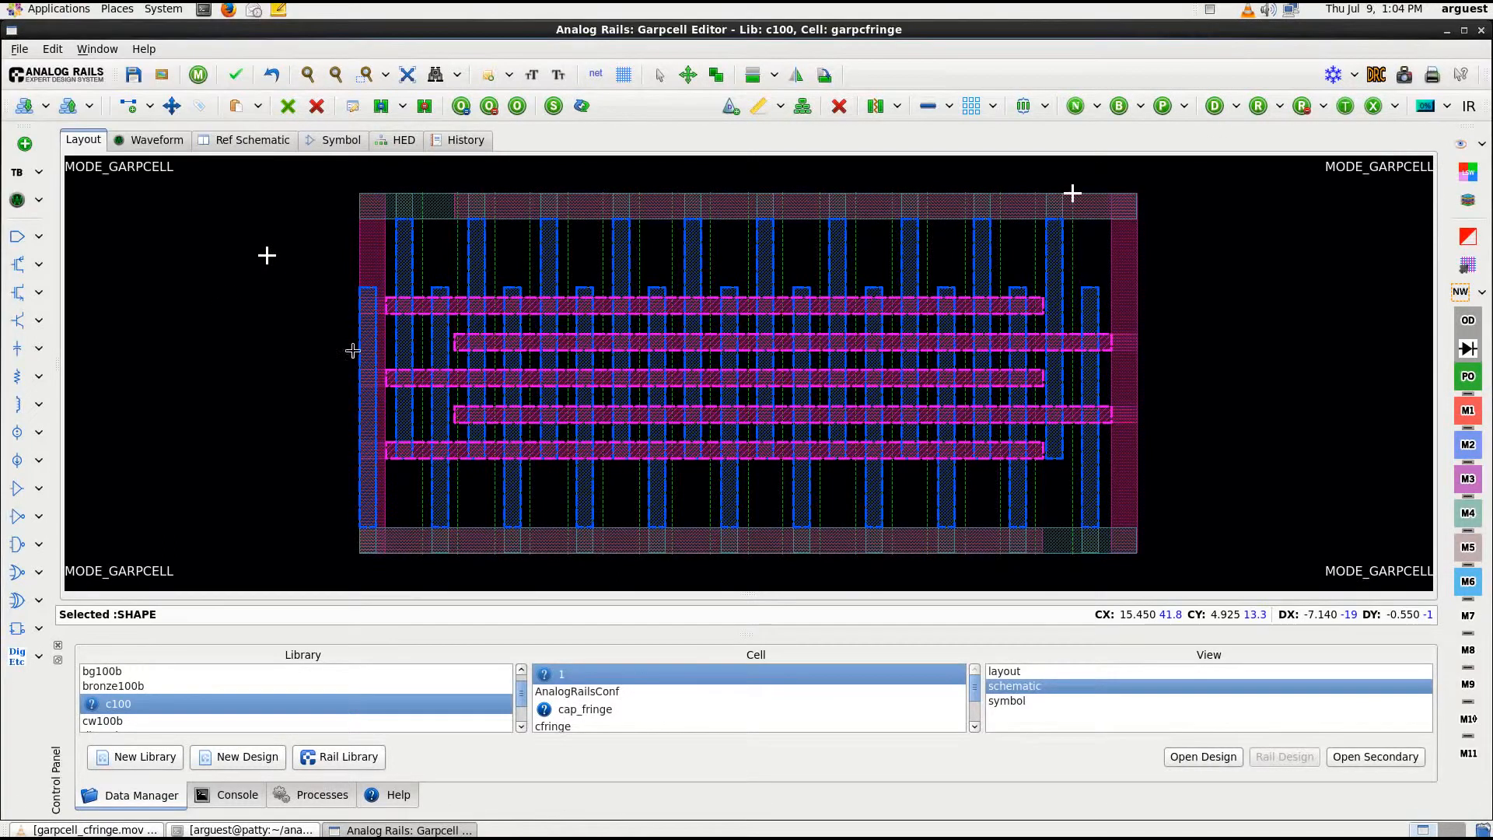
Add a step-and-repeat rectangle about 6.91 by 0.98 µm around the middle three horizontal fingers, using ARPrepeatV1 on all layers
right_click(347, 336)
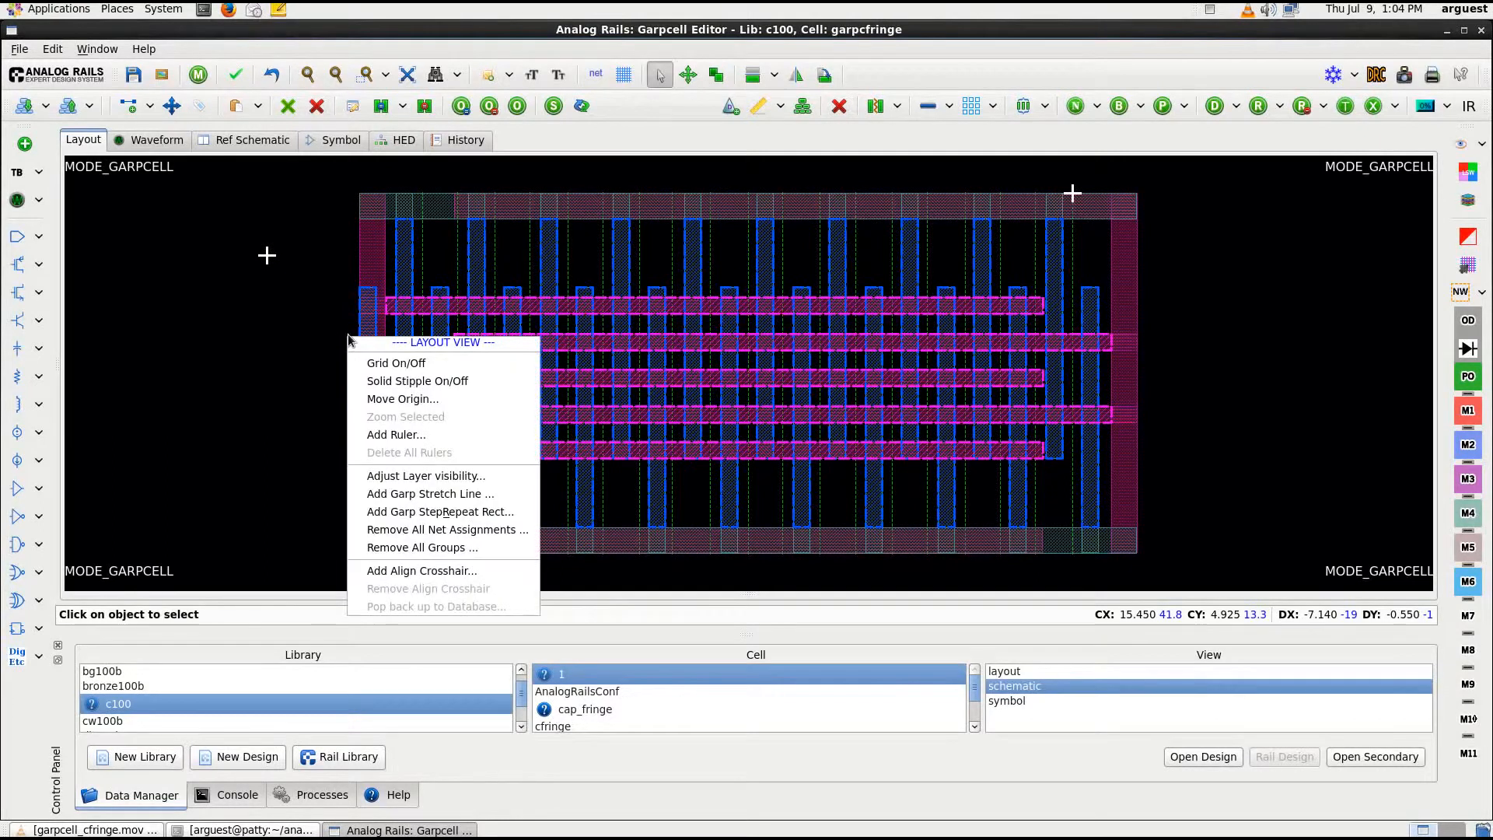
click(444, 513)
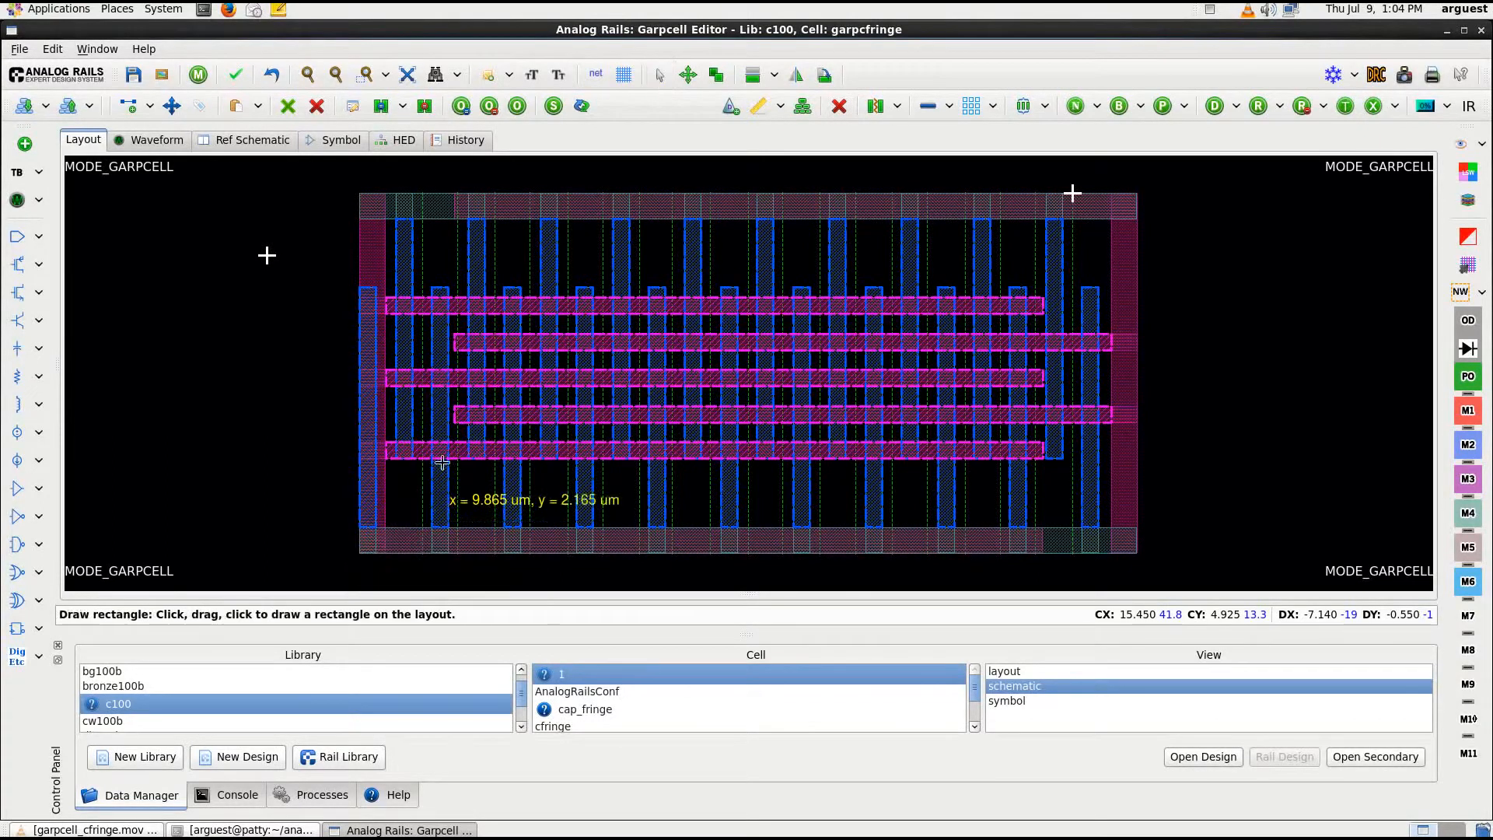
click(358, 324)
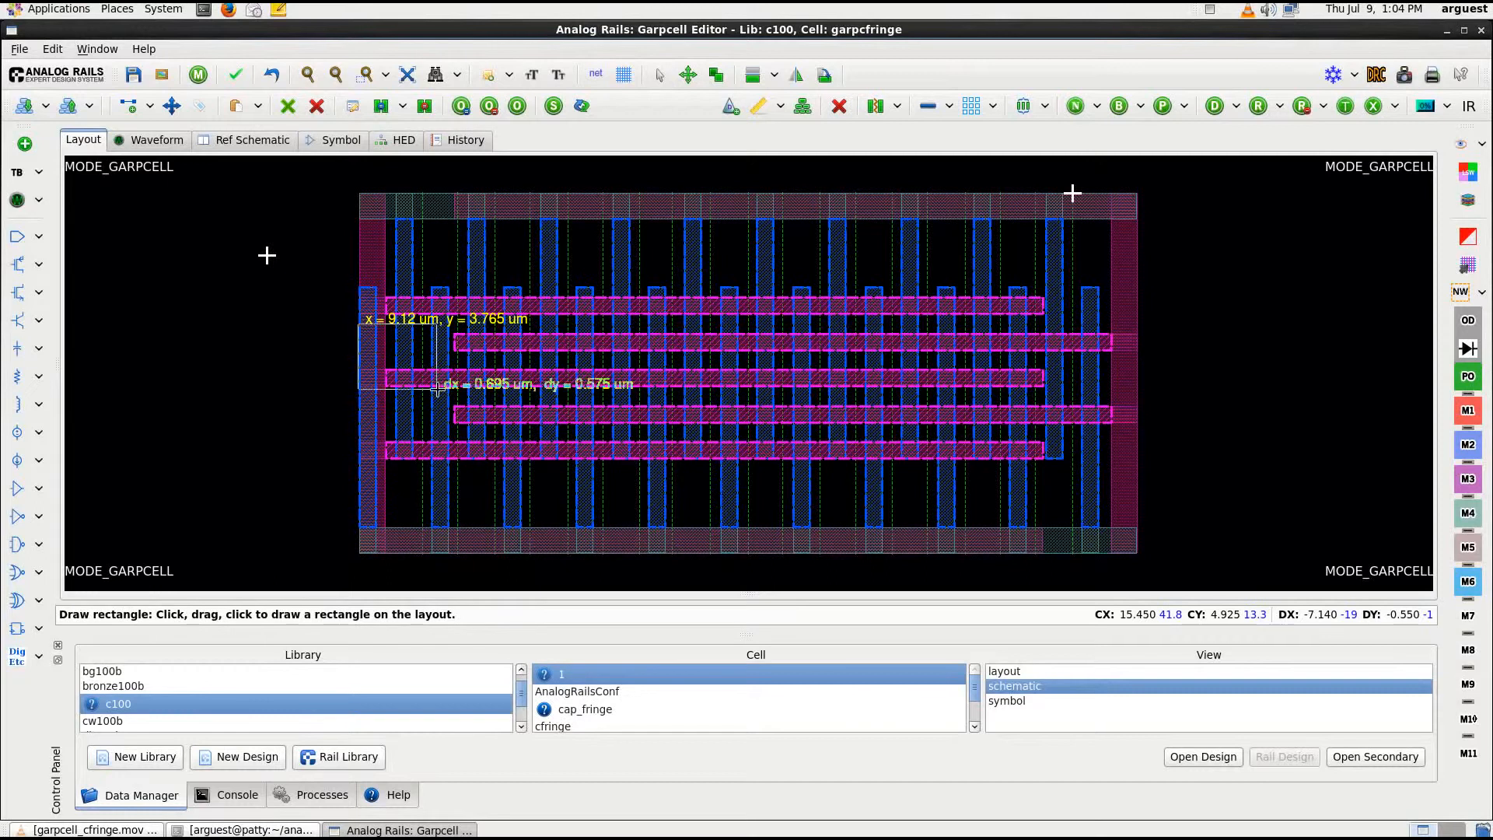
click(1137, 434)
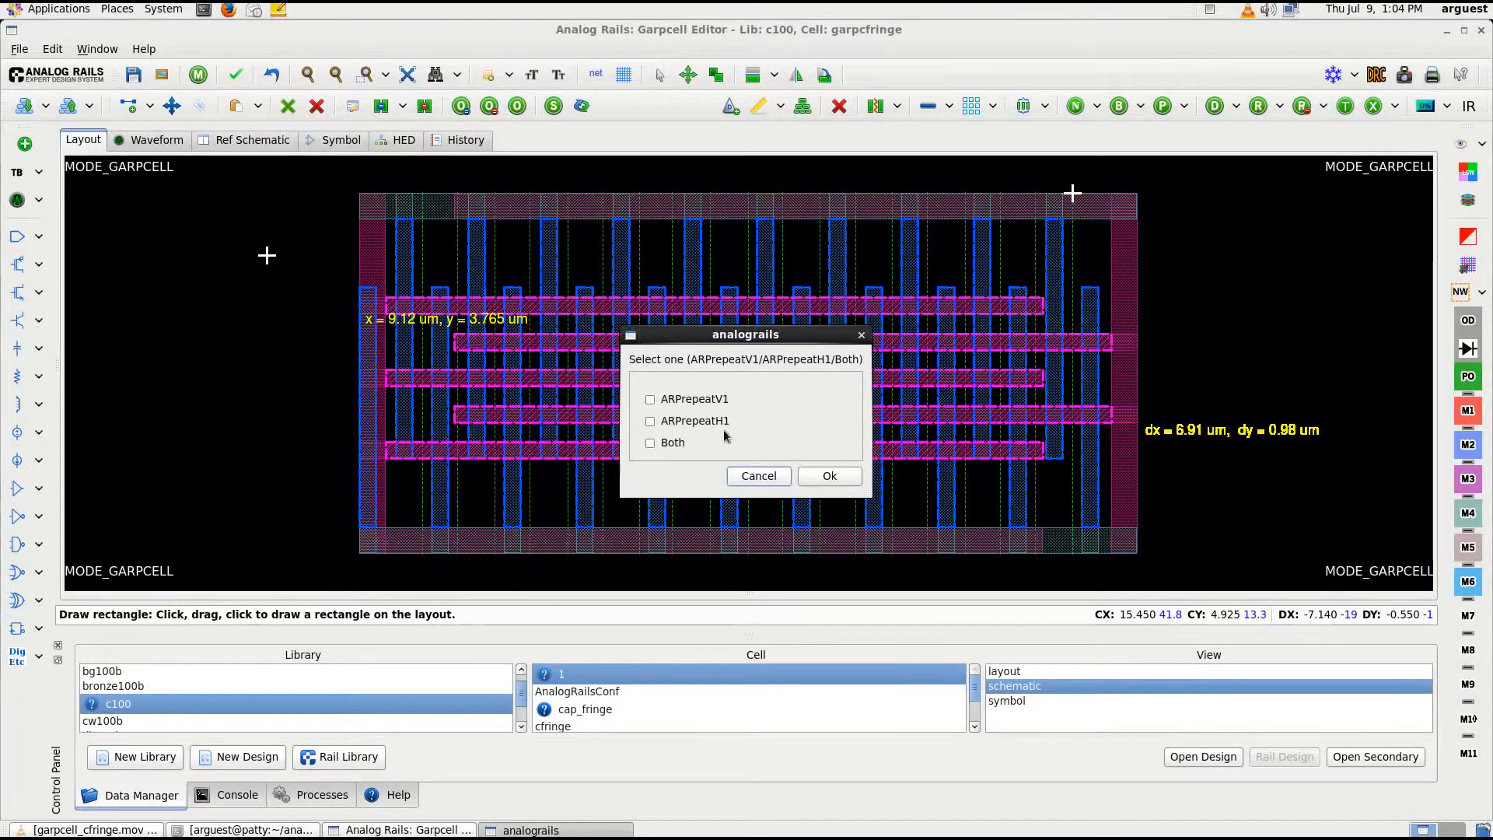
click(691, 400)
click(830, 476)
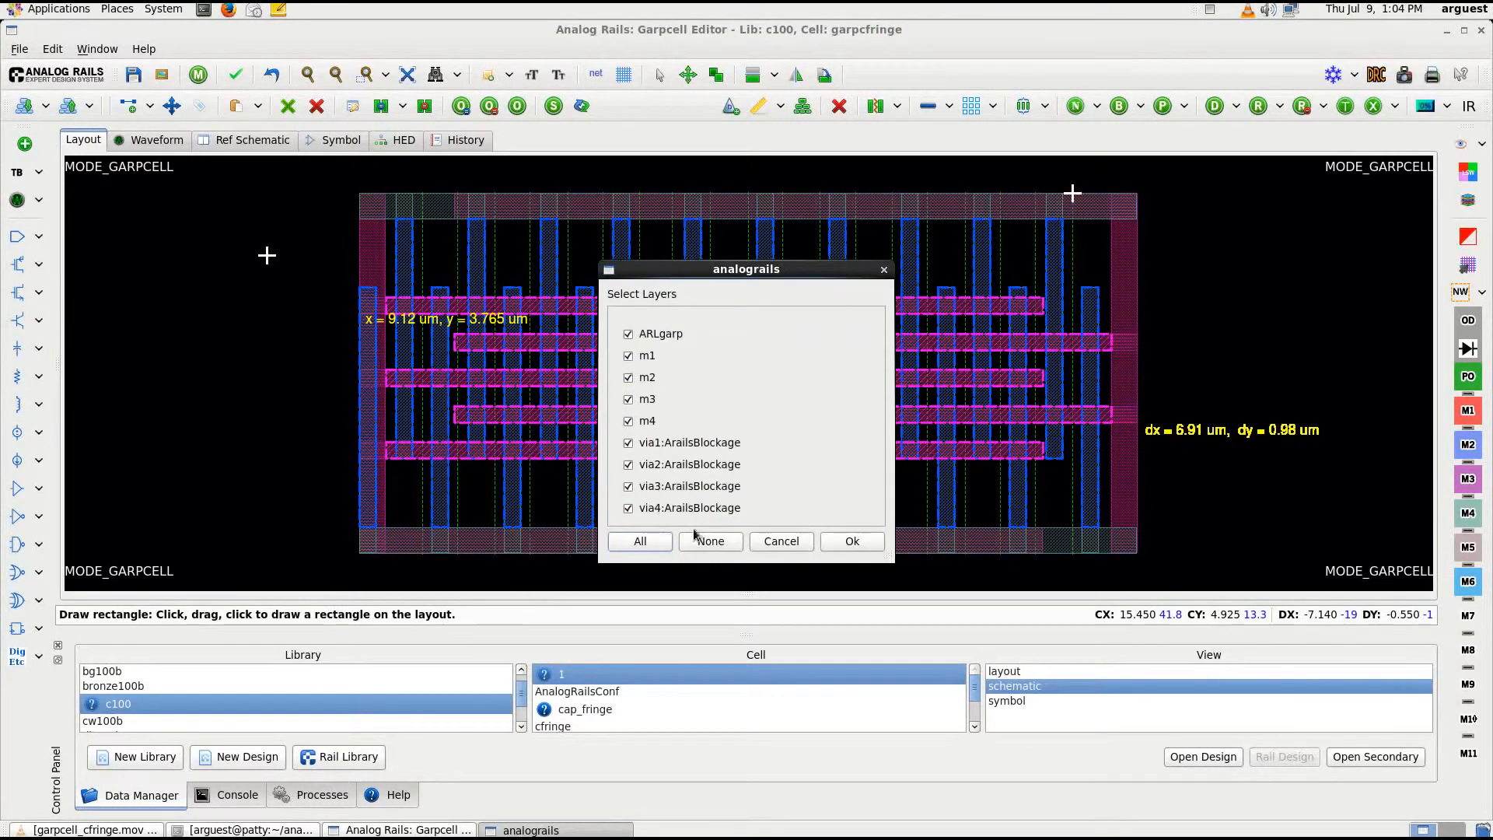
click(852, 541)
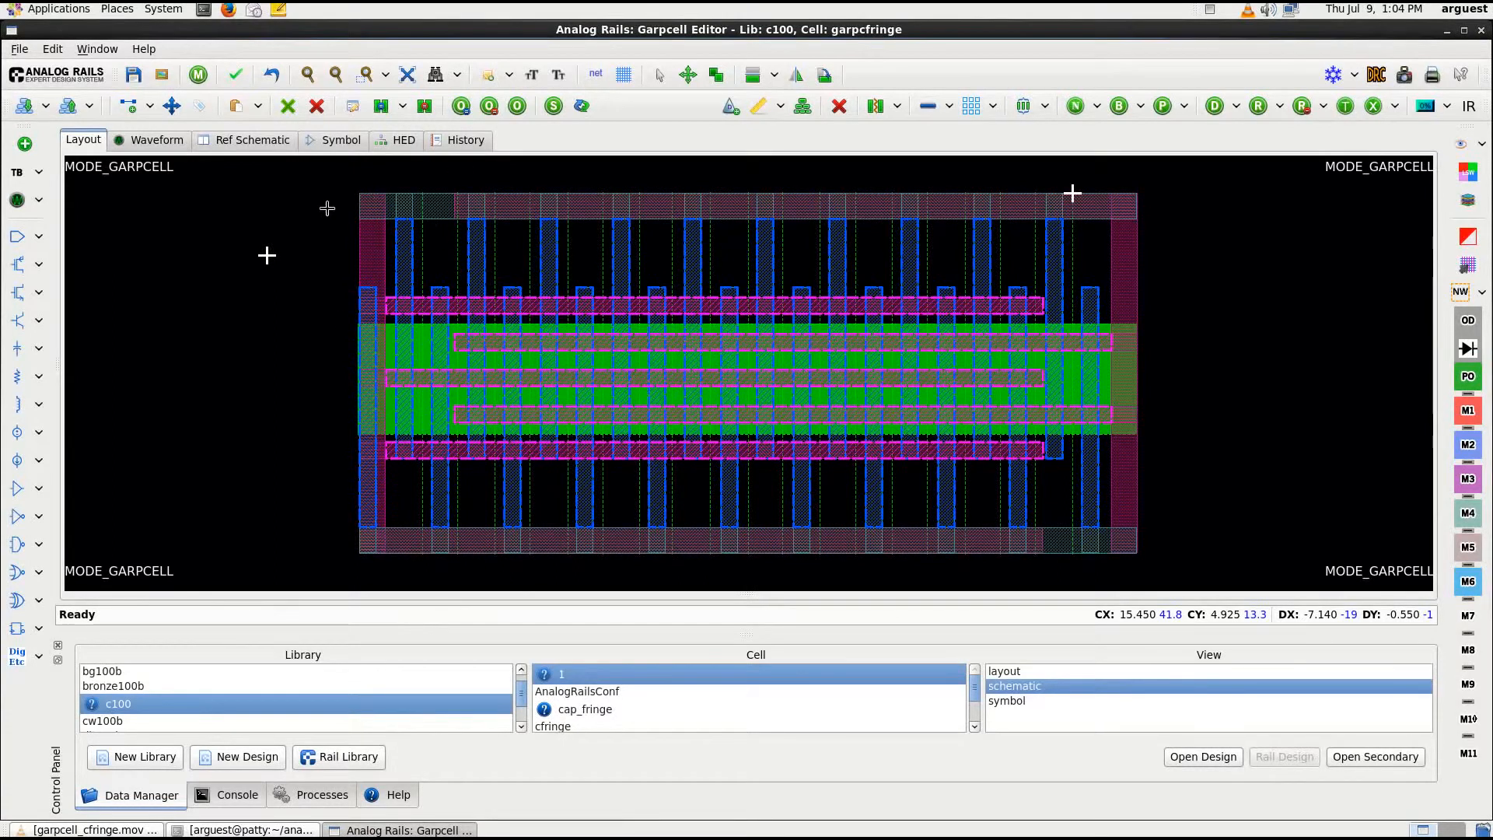
Copy the symbol of cell cfringe from library processLib into the Garpcell, allowing the data on disk to be overwritten
click(342, 142)
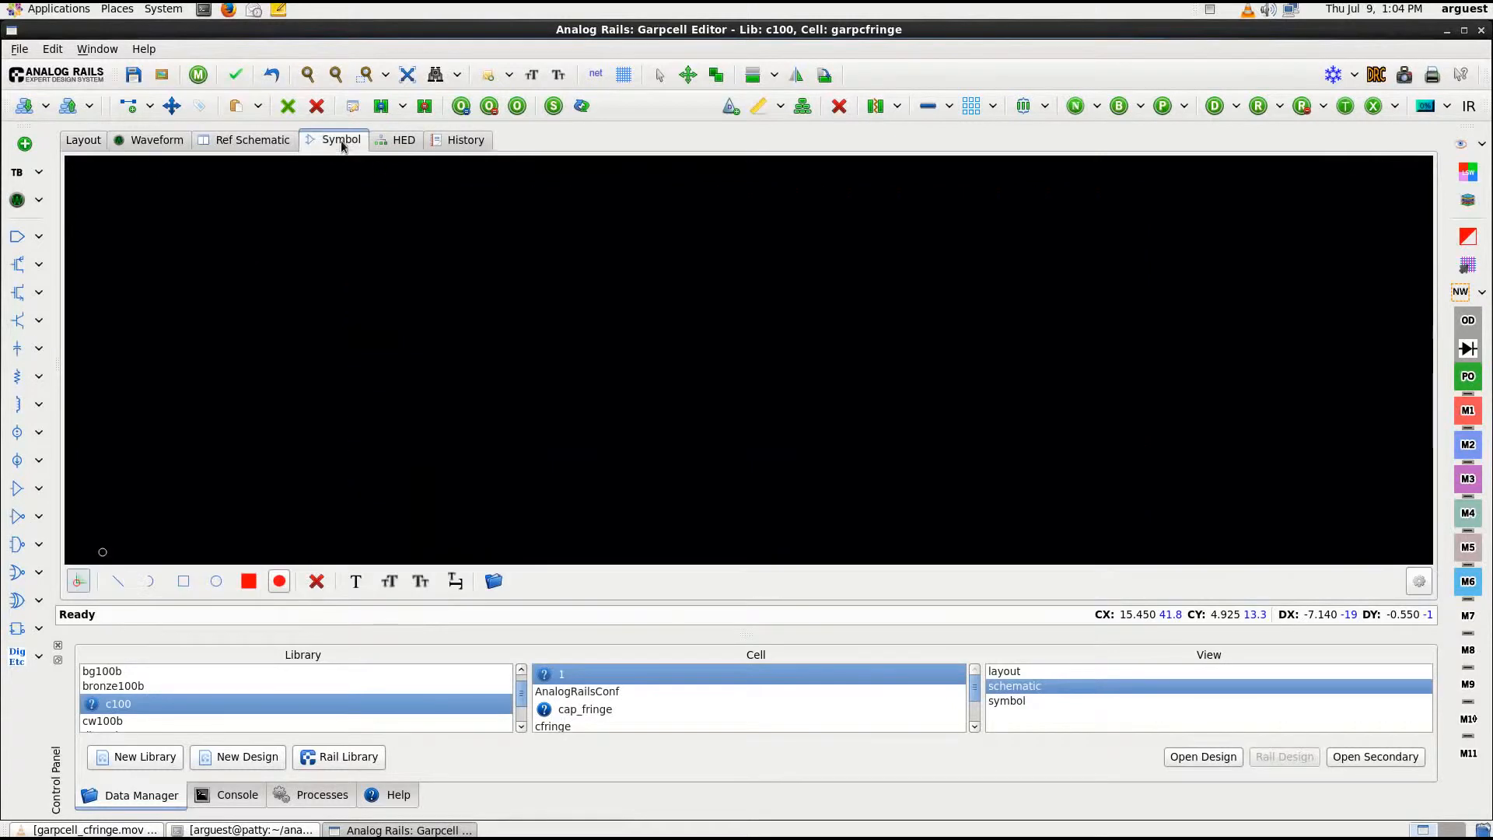
click(494, 581)
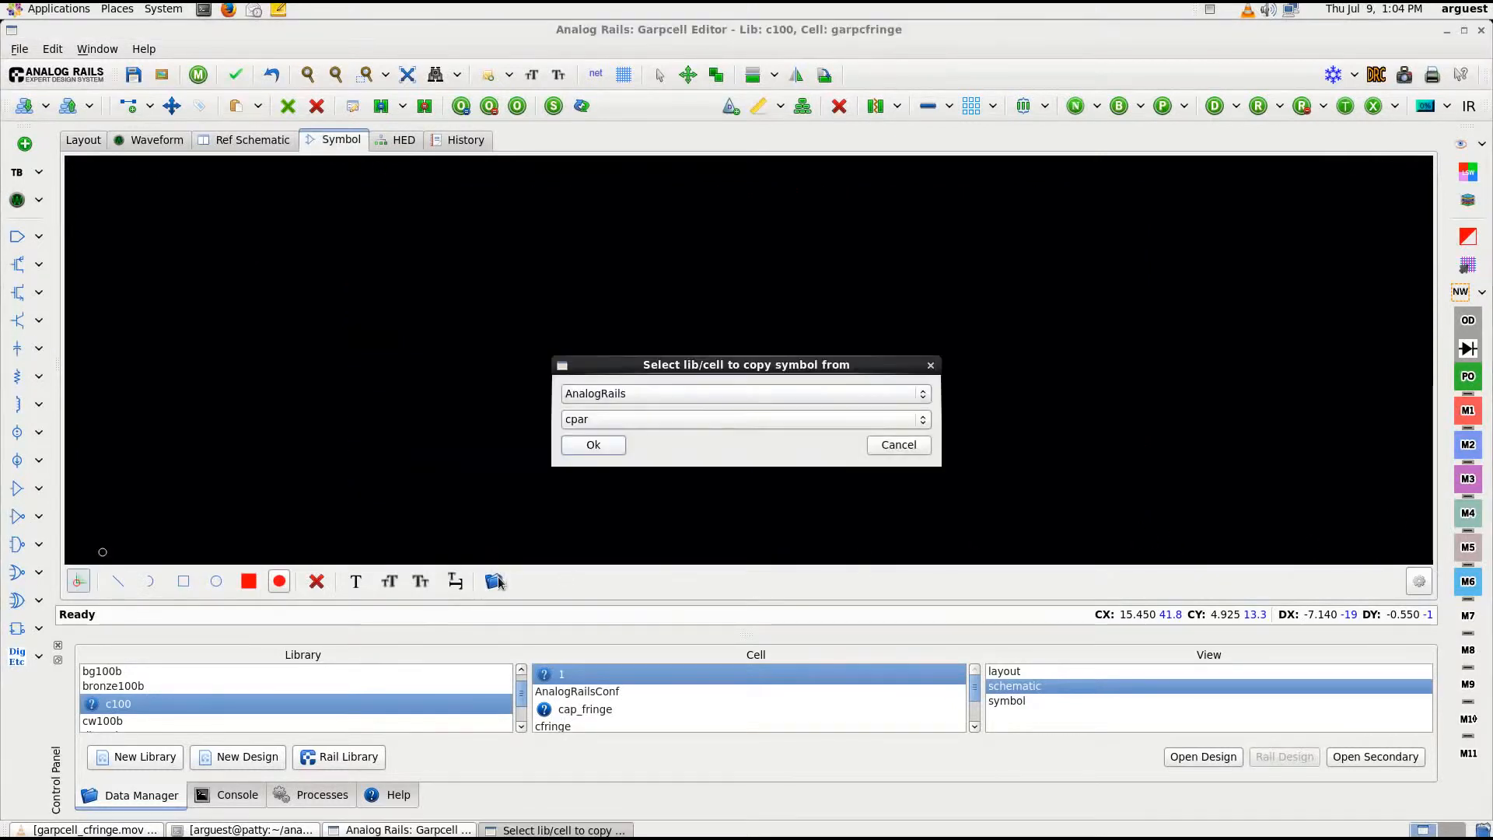
click(706, 394)
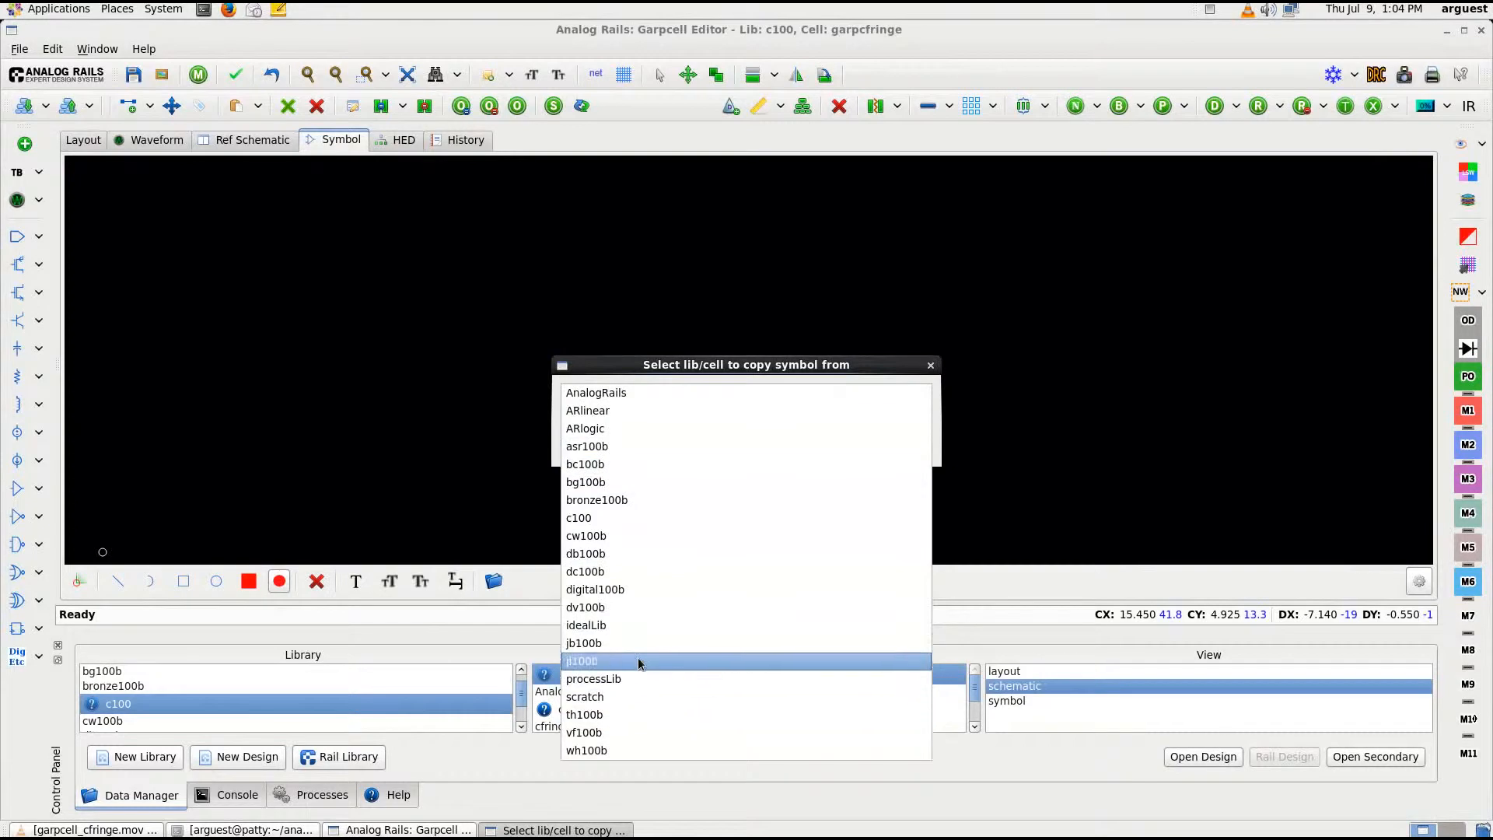
click(631, 678)
click(709, 422)
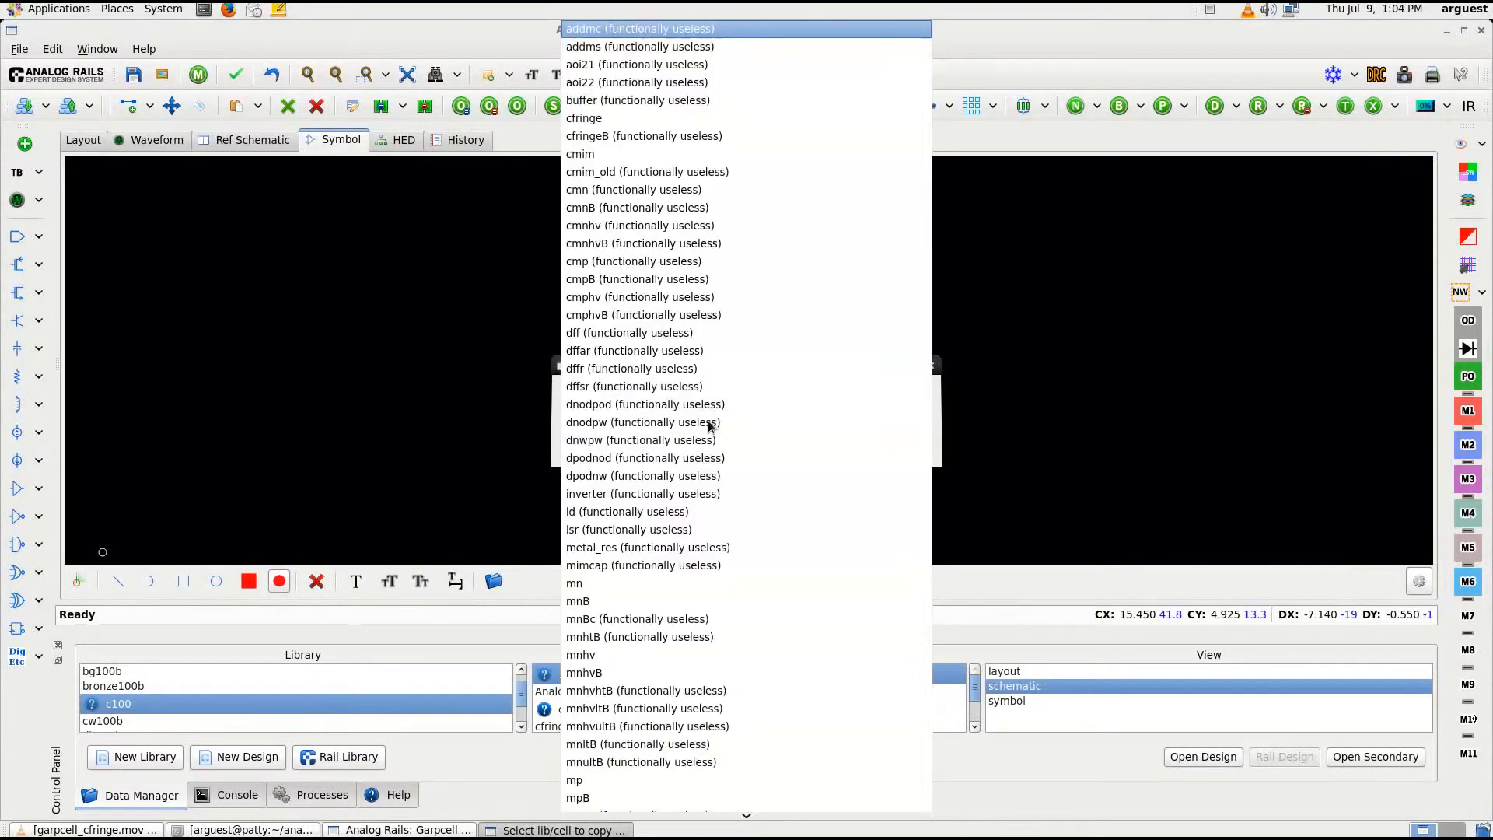
click(642, 126)
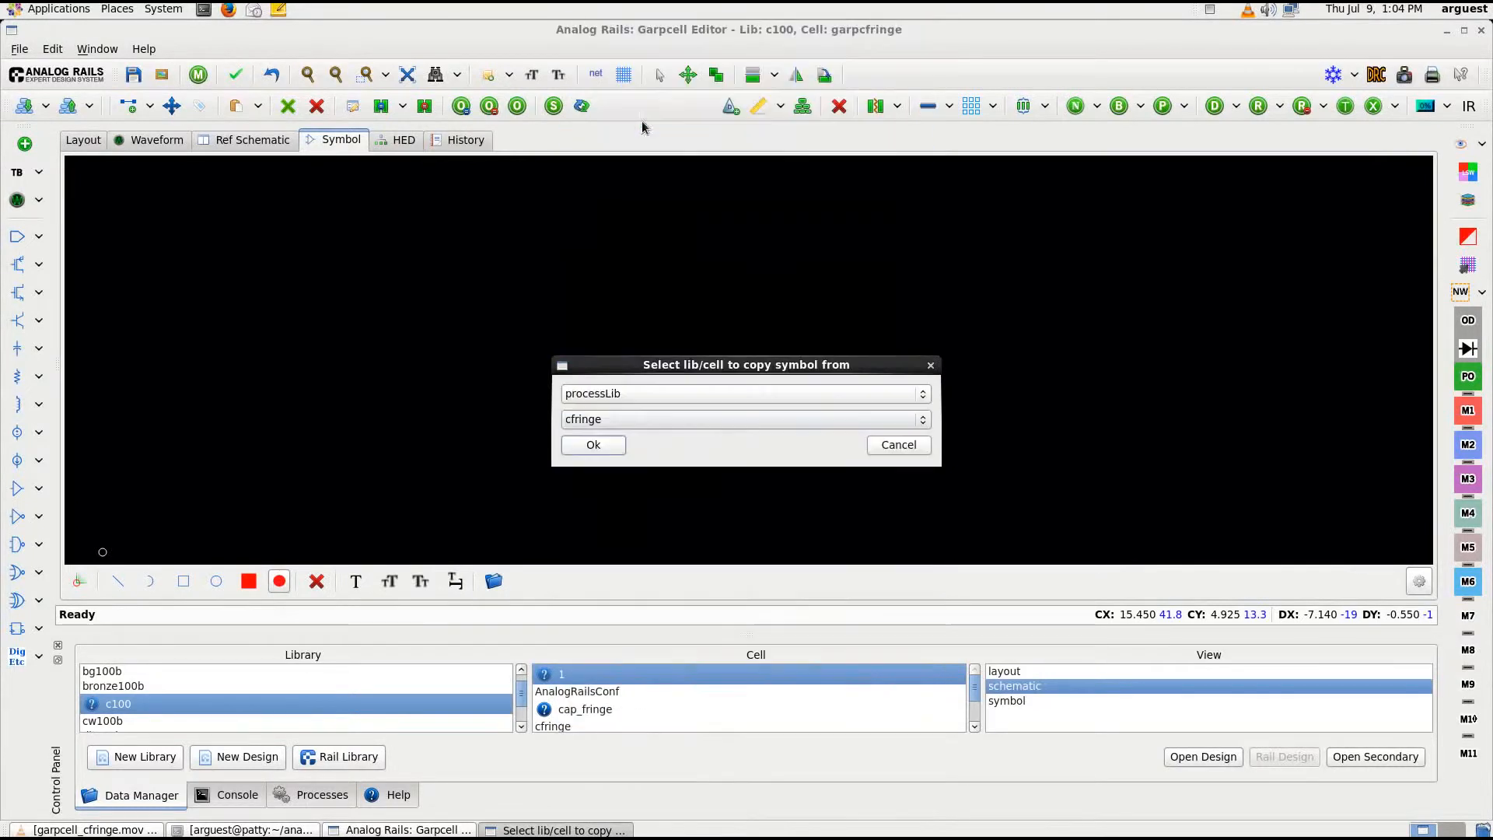
click(600, 450)
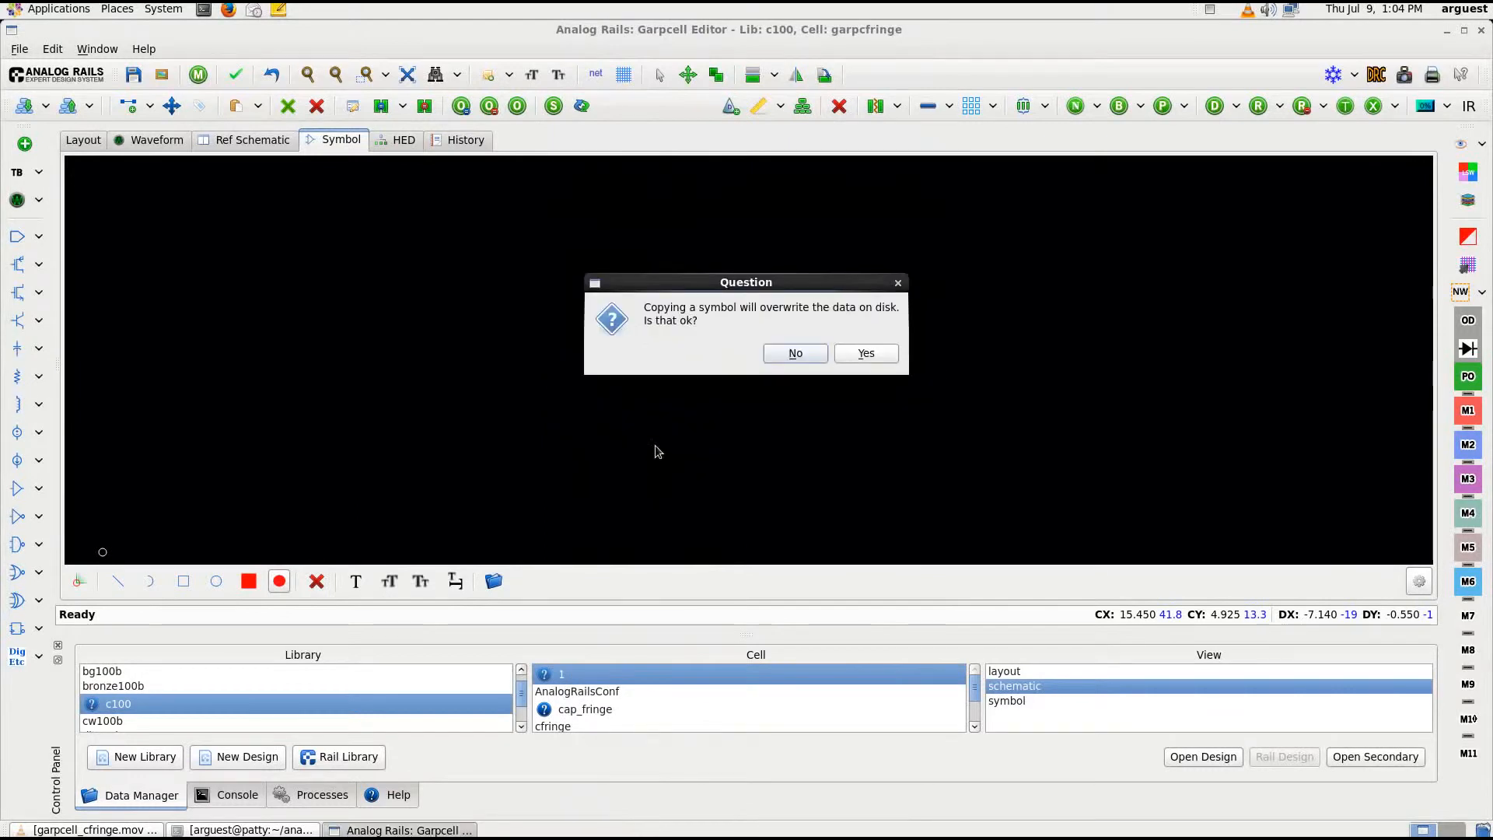
click(874, 354)
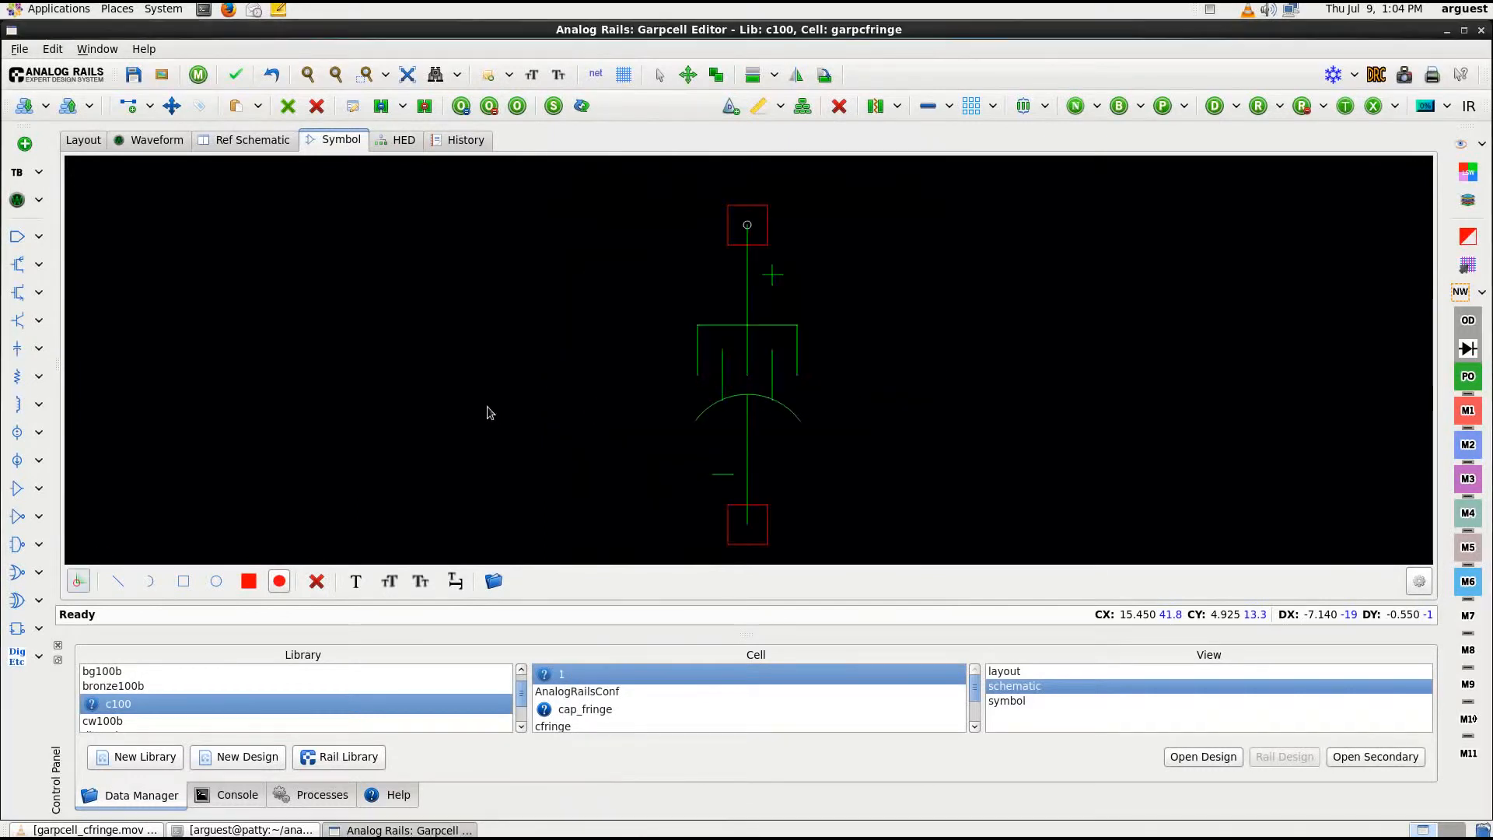
Save the Garpcell as cell garpcfringe in library c100 and close the design
click(81, 142)
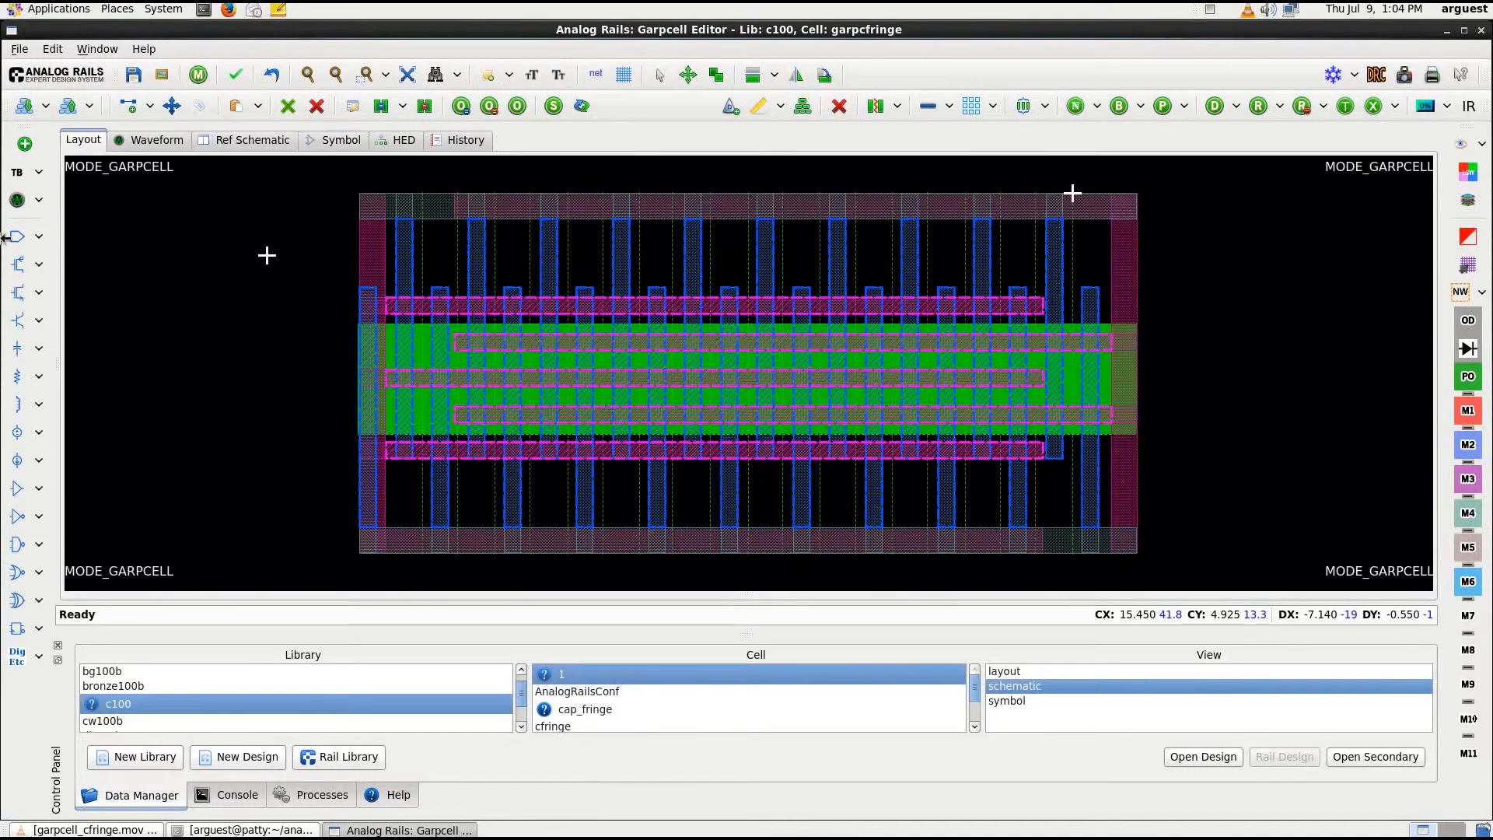
click(133, 74)
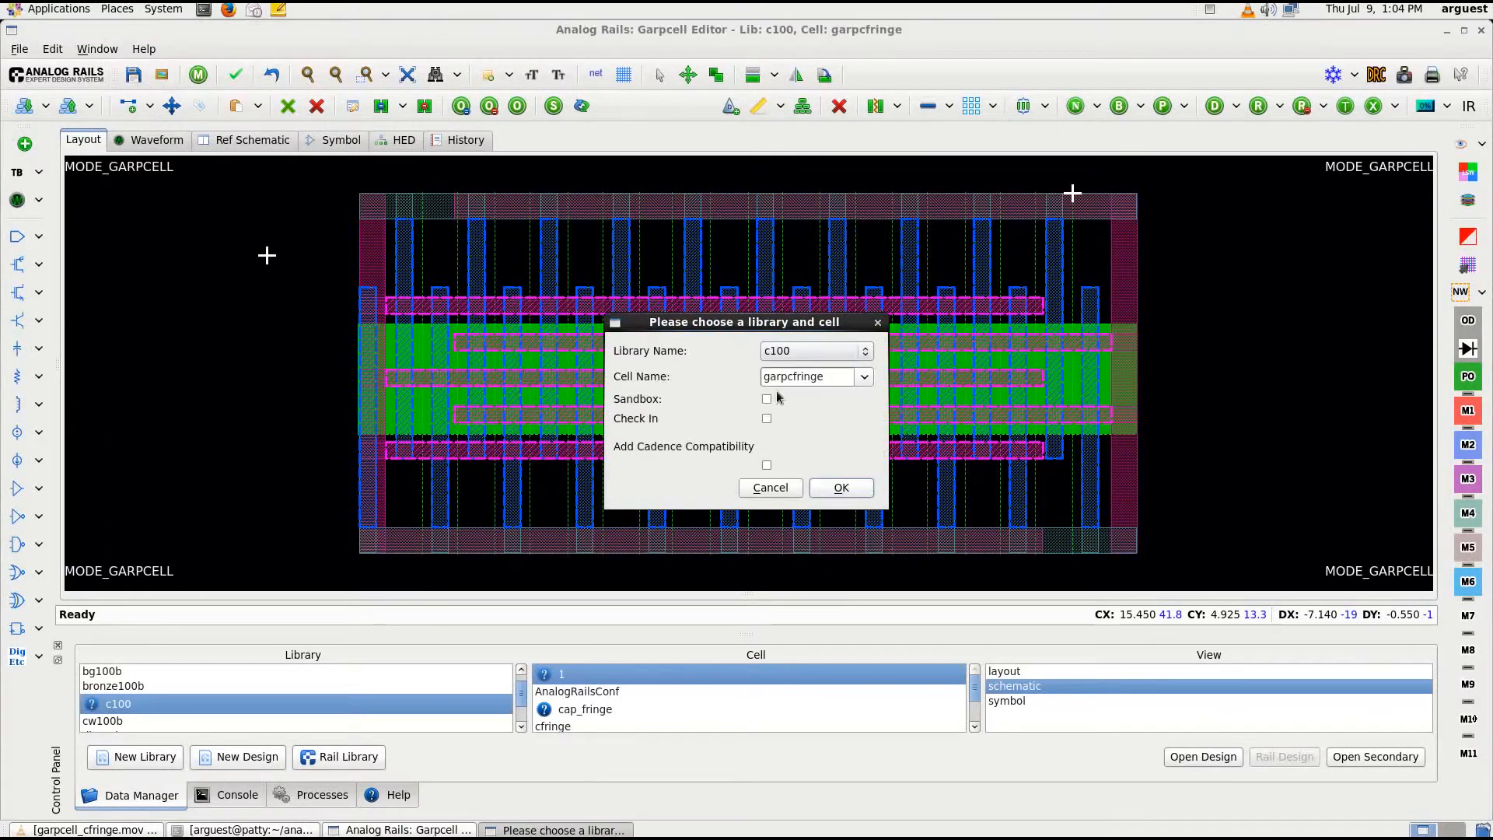
click(838, 488)
click(20, 49)
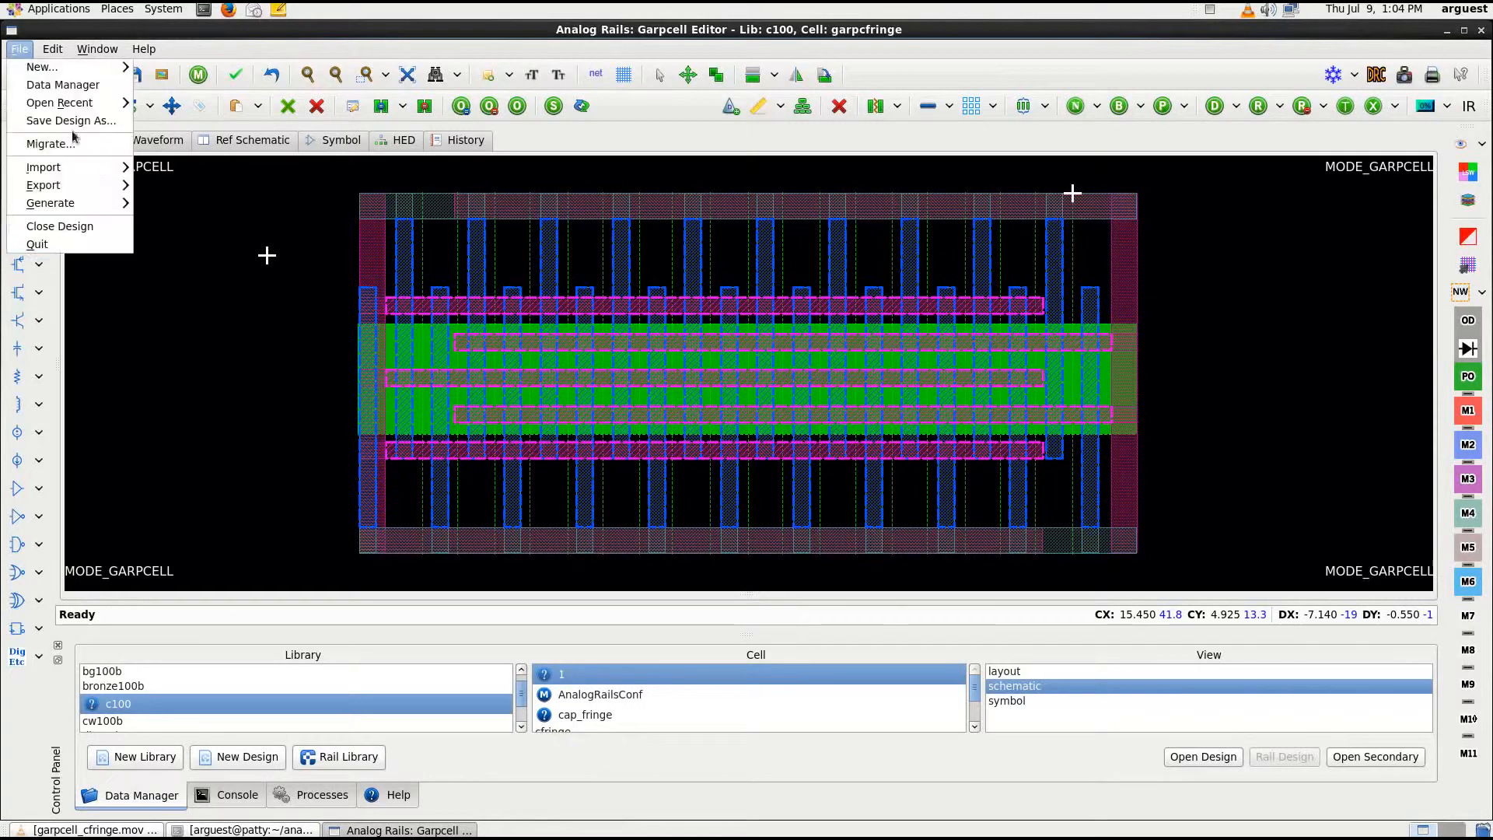
click(106, 234)
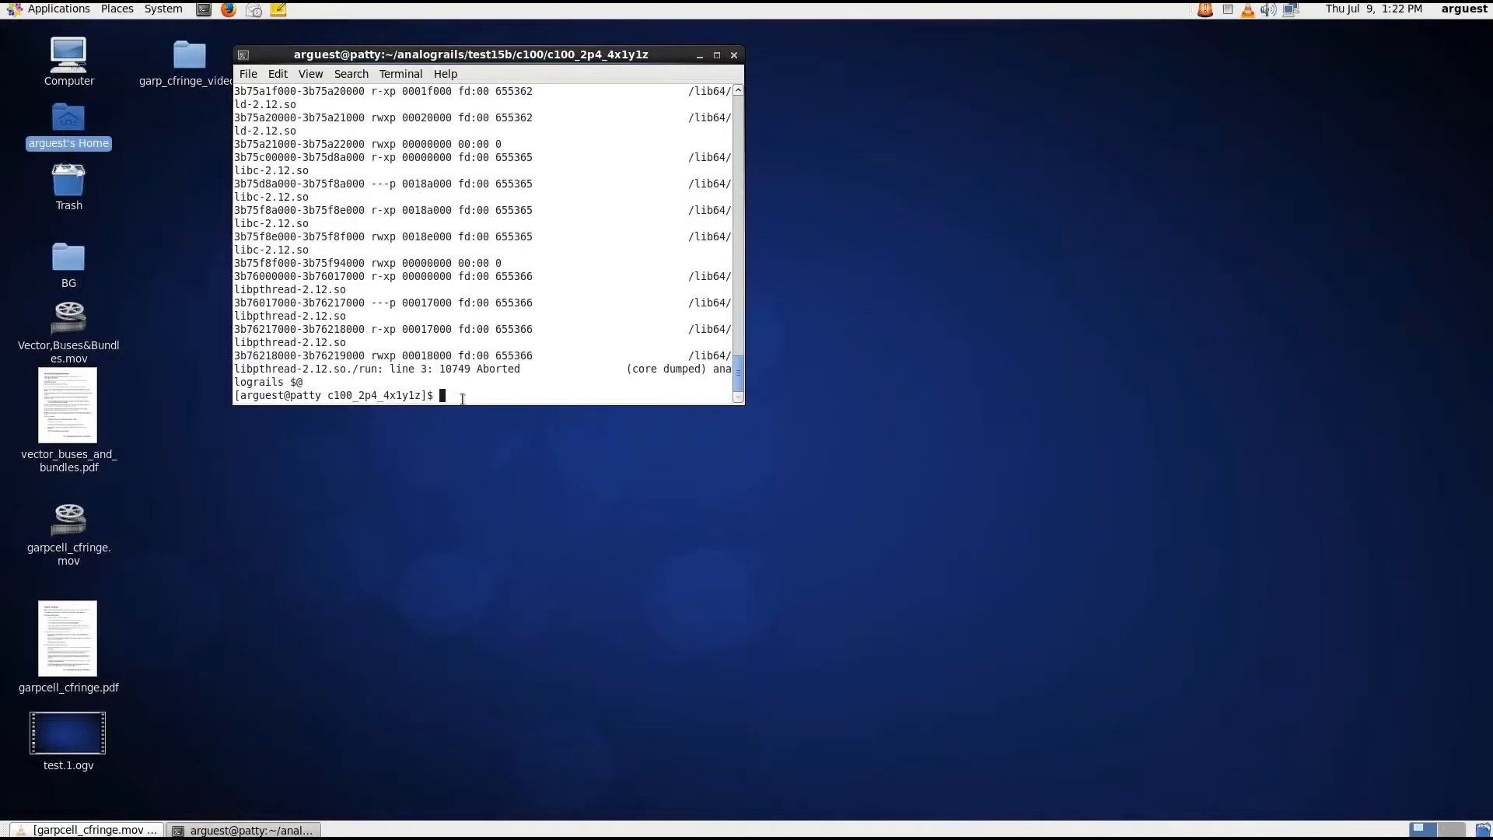
Launch the PDK configuration editor from the terminal and open the properties of the garpcfringe primitive
text(./pd)
key(Return)
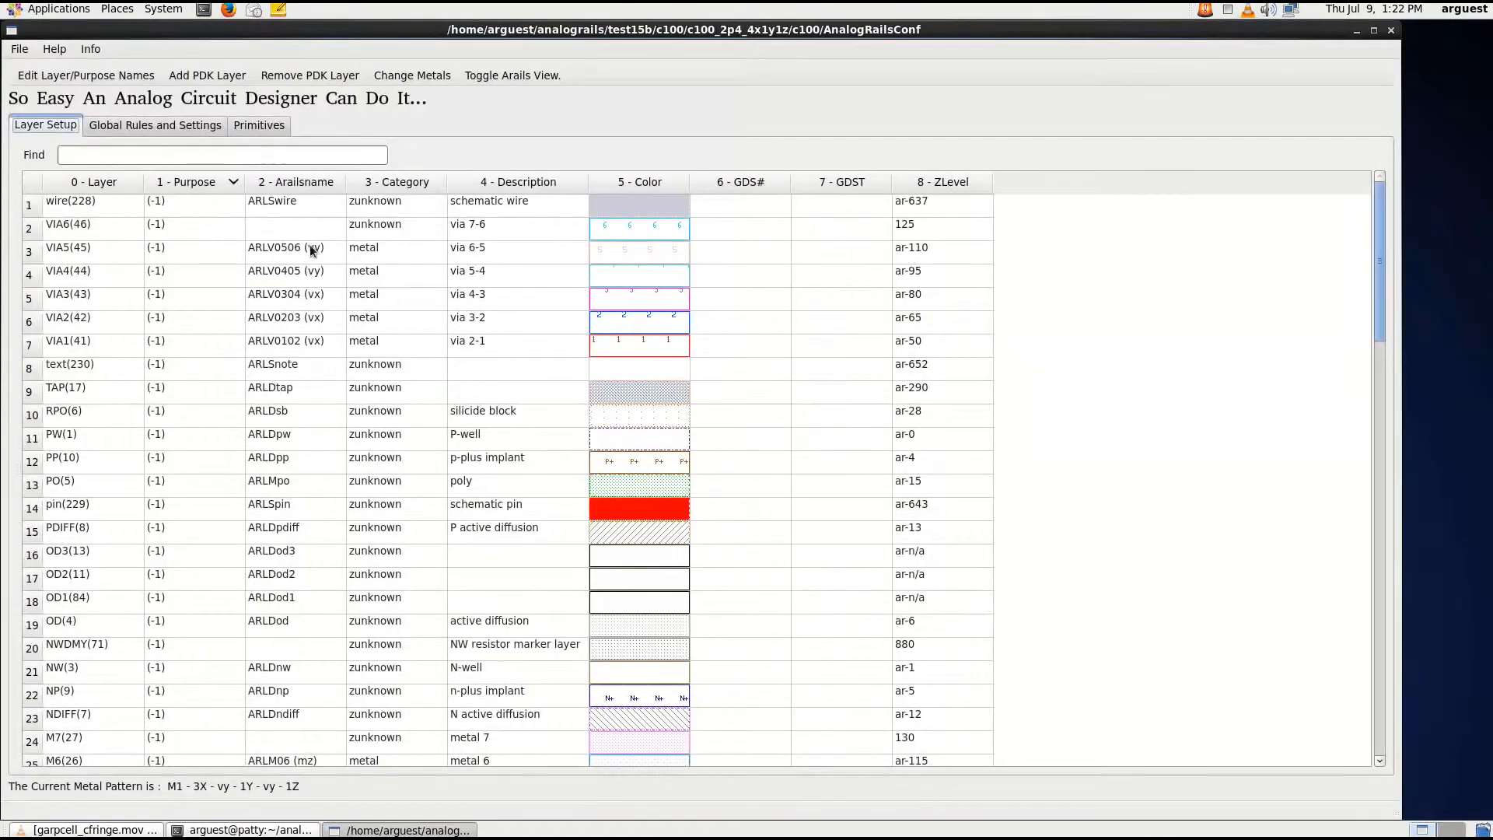
click(188, 128)
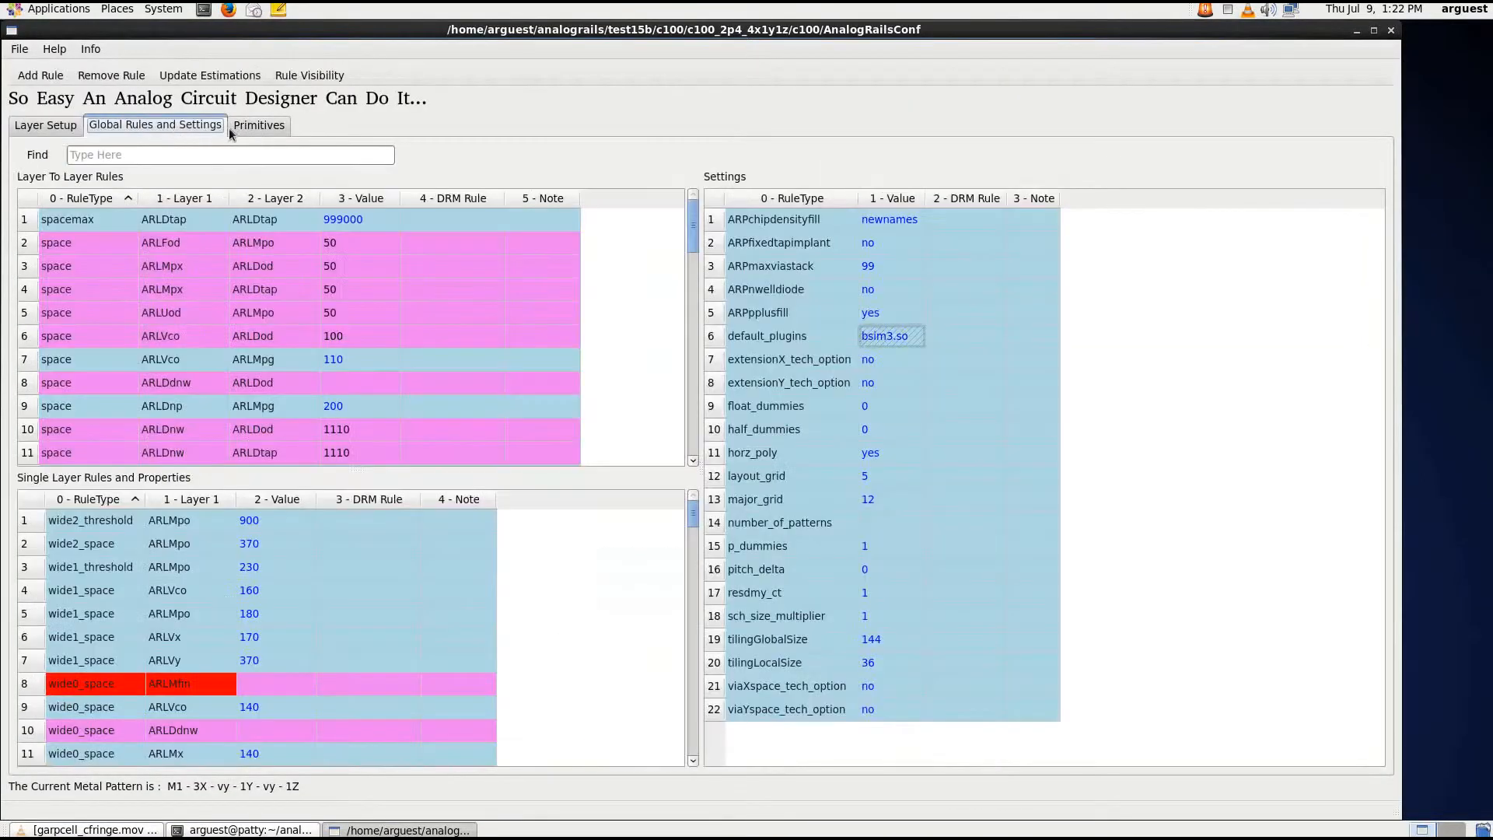
click(249, 127)
click(236, 157)
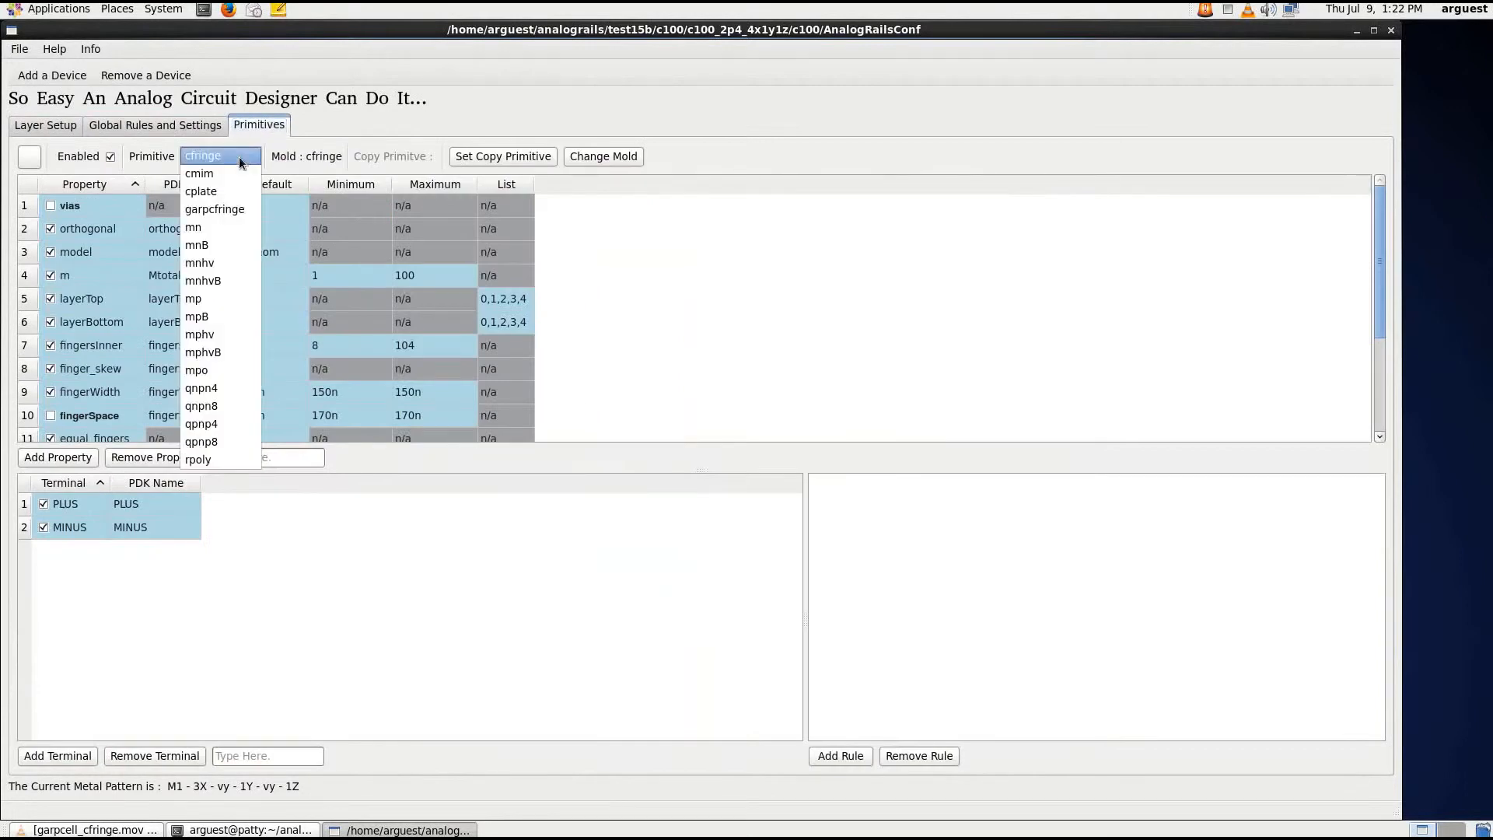
click(224, 211)
Set cfringe as the copy primitive for the garpcfringe device
click(477, 158)
click(720, 335)
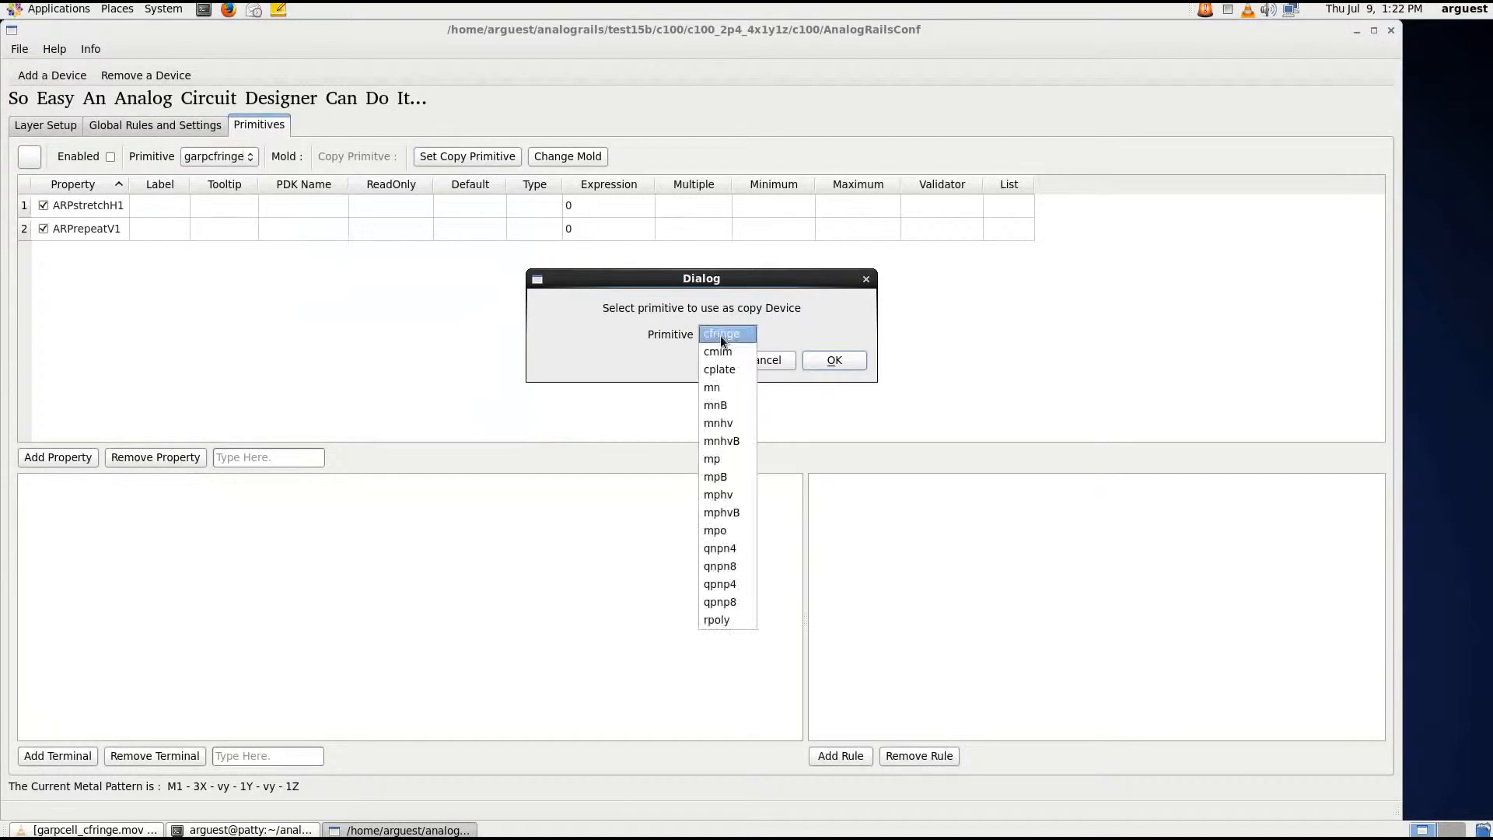
click(721, 334)
click(833, 360)
Change the garpcfringe primitive's mold to fringecapG from the Garpcells category
click(613, 150)
click(629, 356)
click(628, 353)
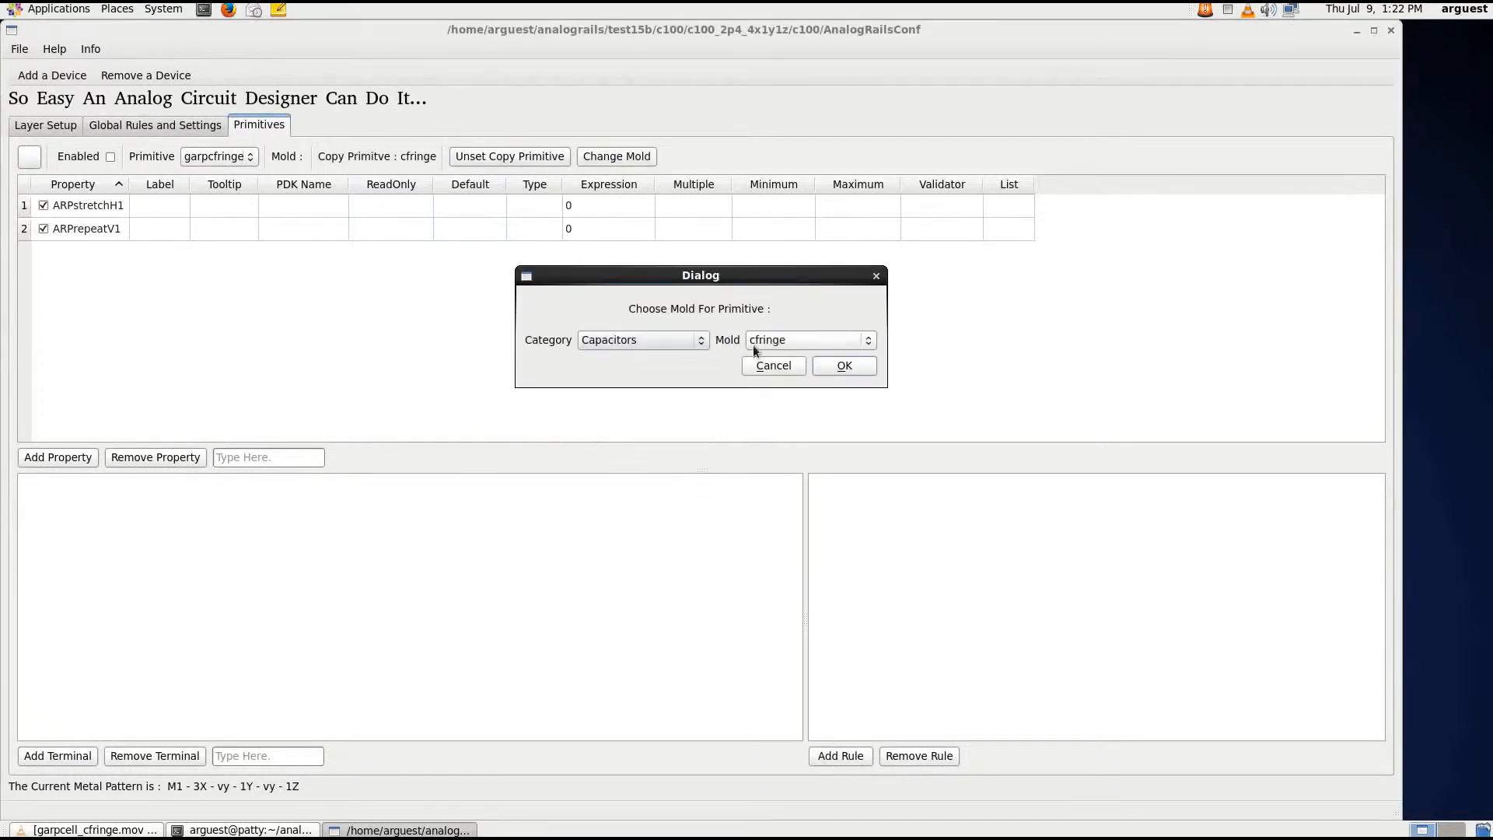
click(768, 340)
click(597, 337)
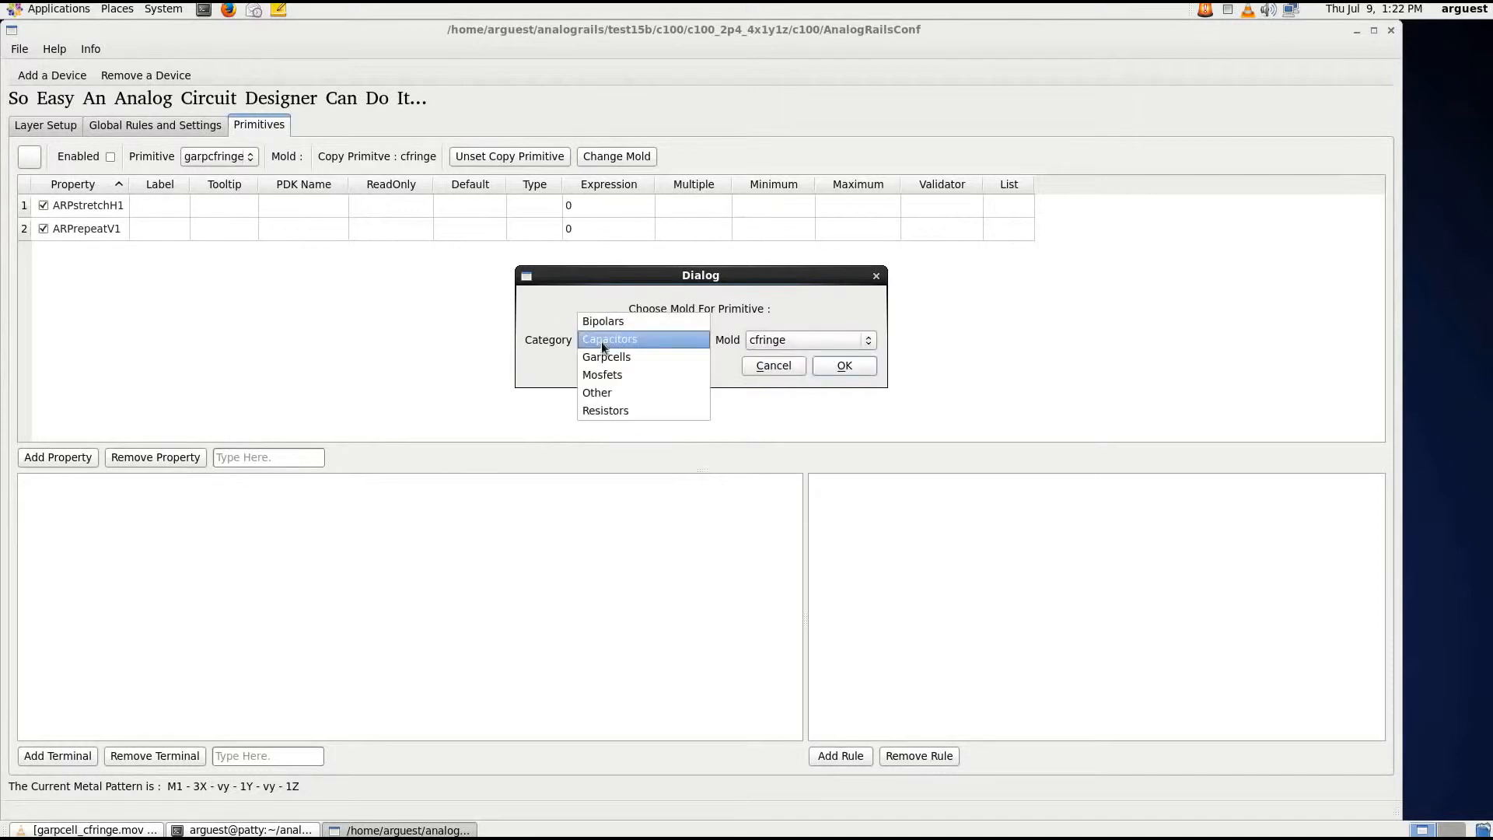
click(608, 356)
click(765, 340)
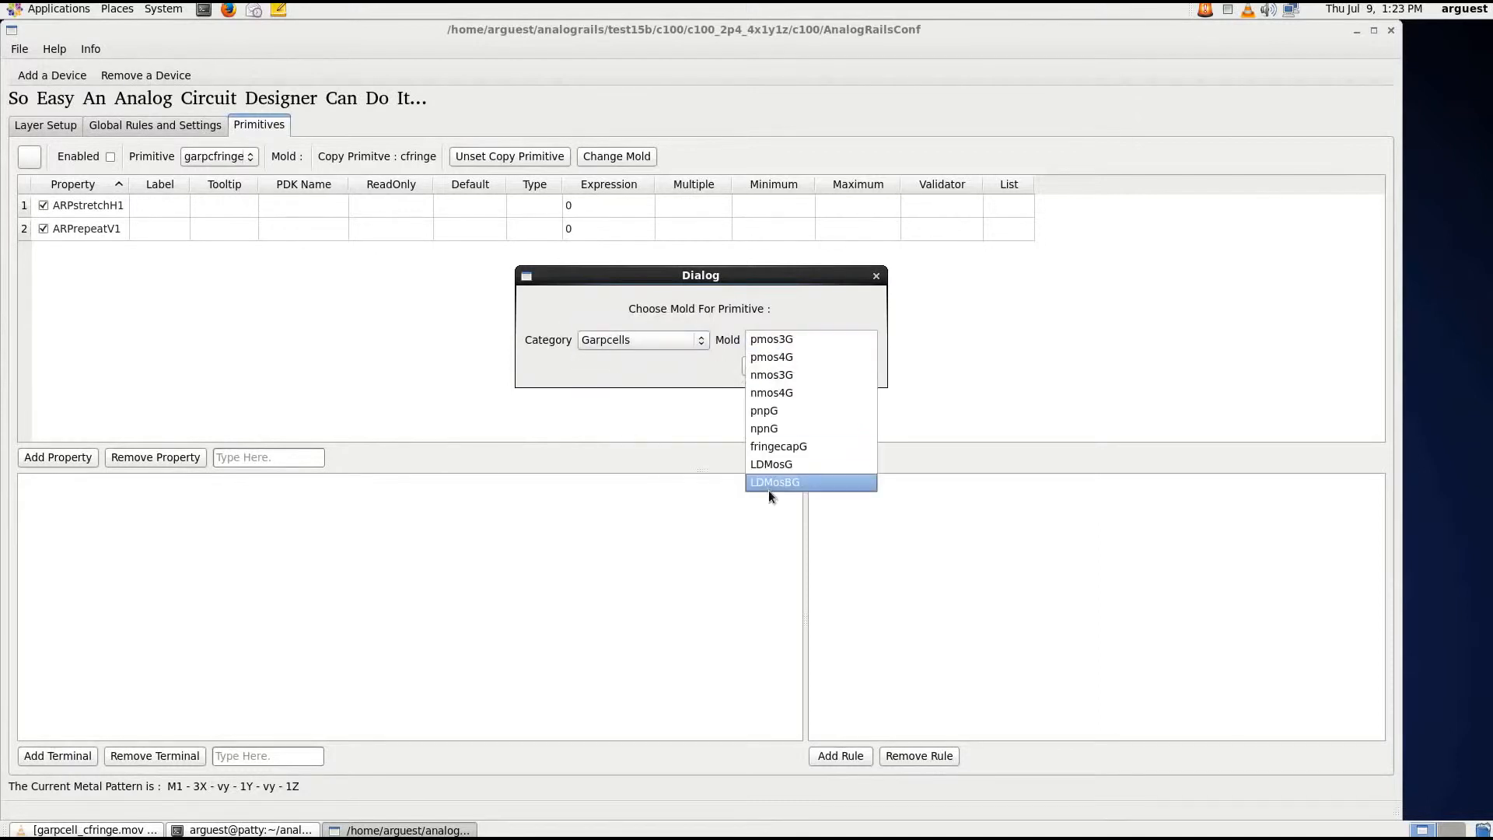
click(776, 447)
click(847, 365)
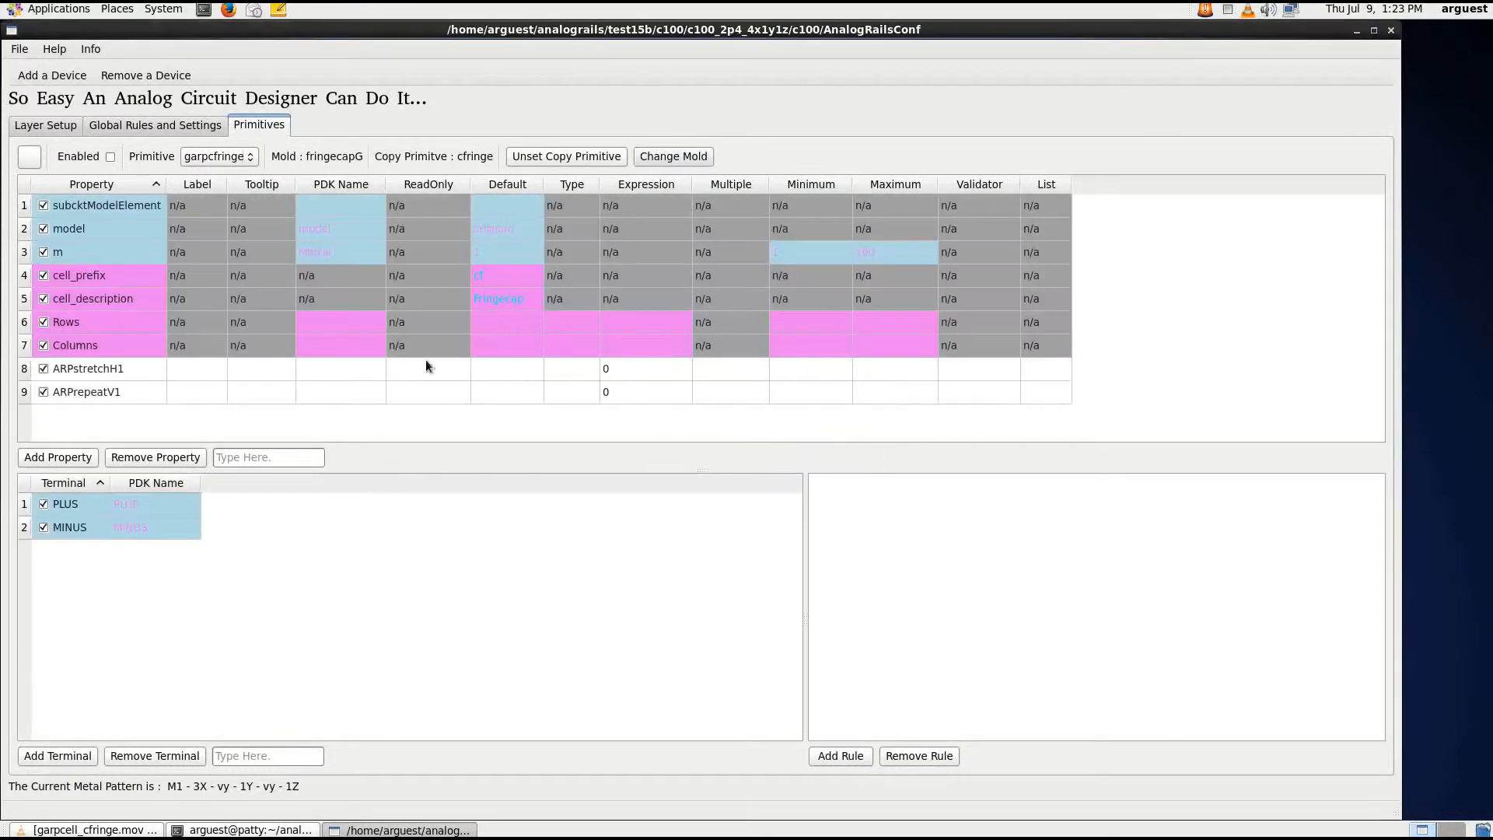
Add a property named ARPctotal to the garpcfringe primitive
click(285, 459)
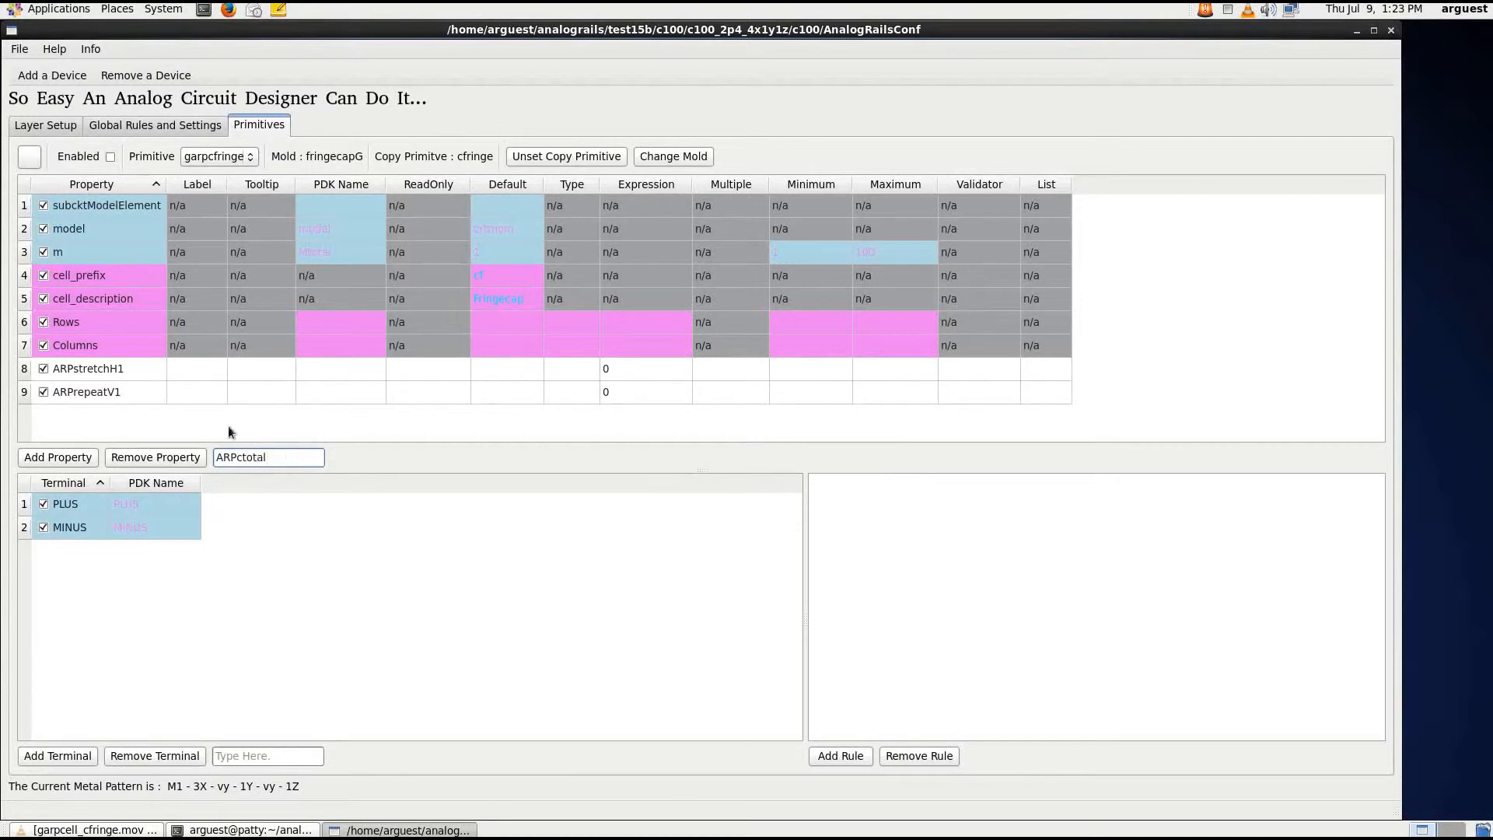
click(81, 459)
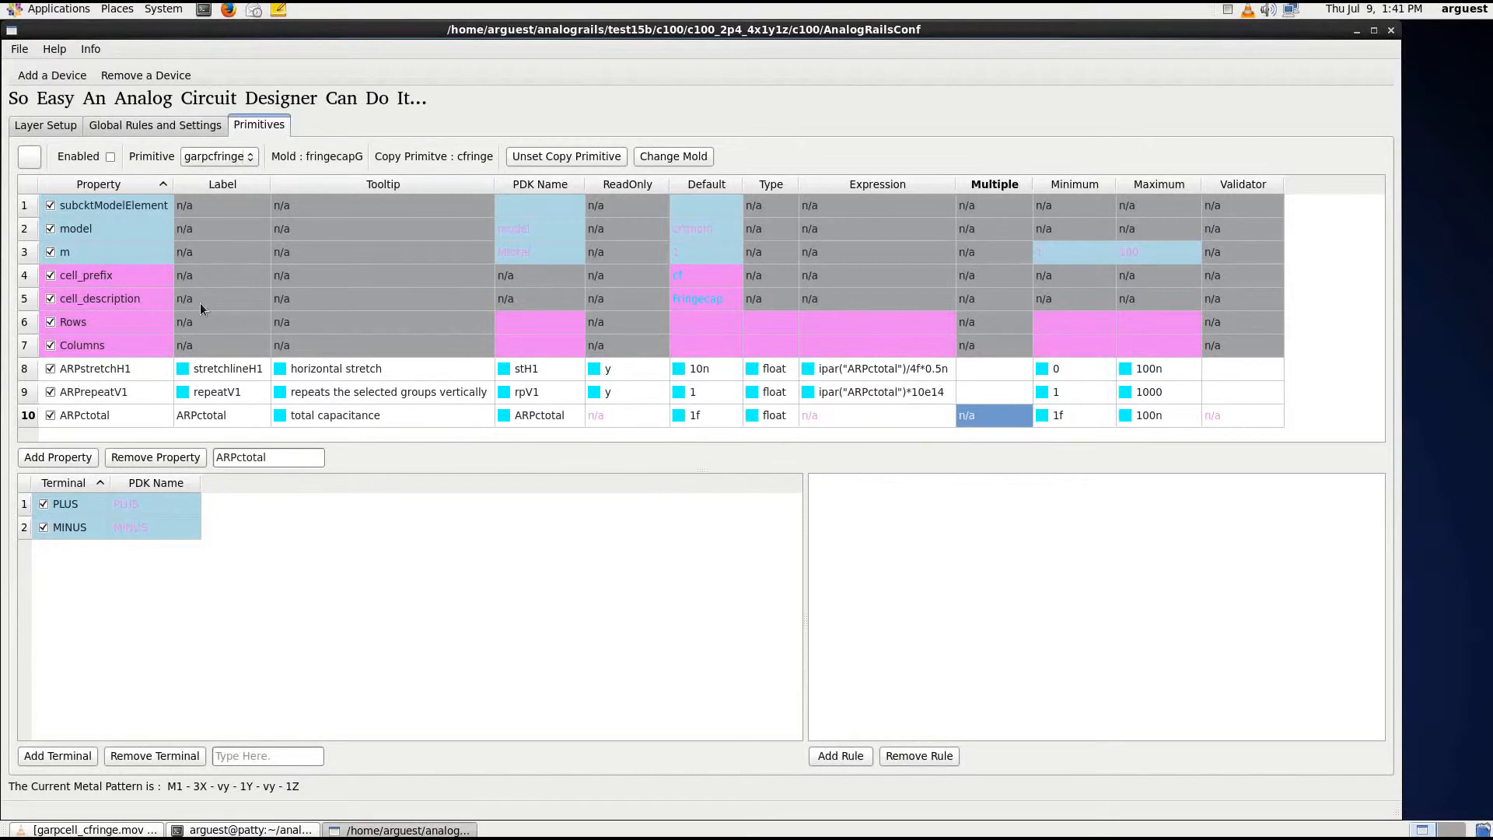
Enable the garpcfringe primitive and save the PDK configuration, confirming the save
click(110, 158)
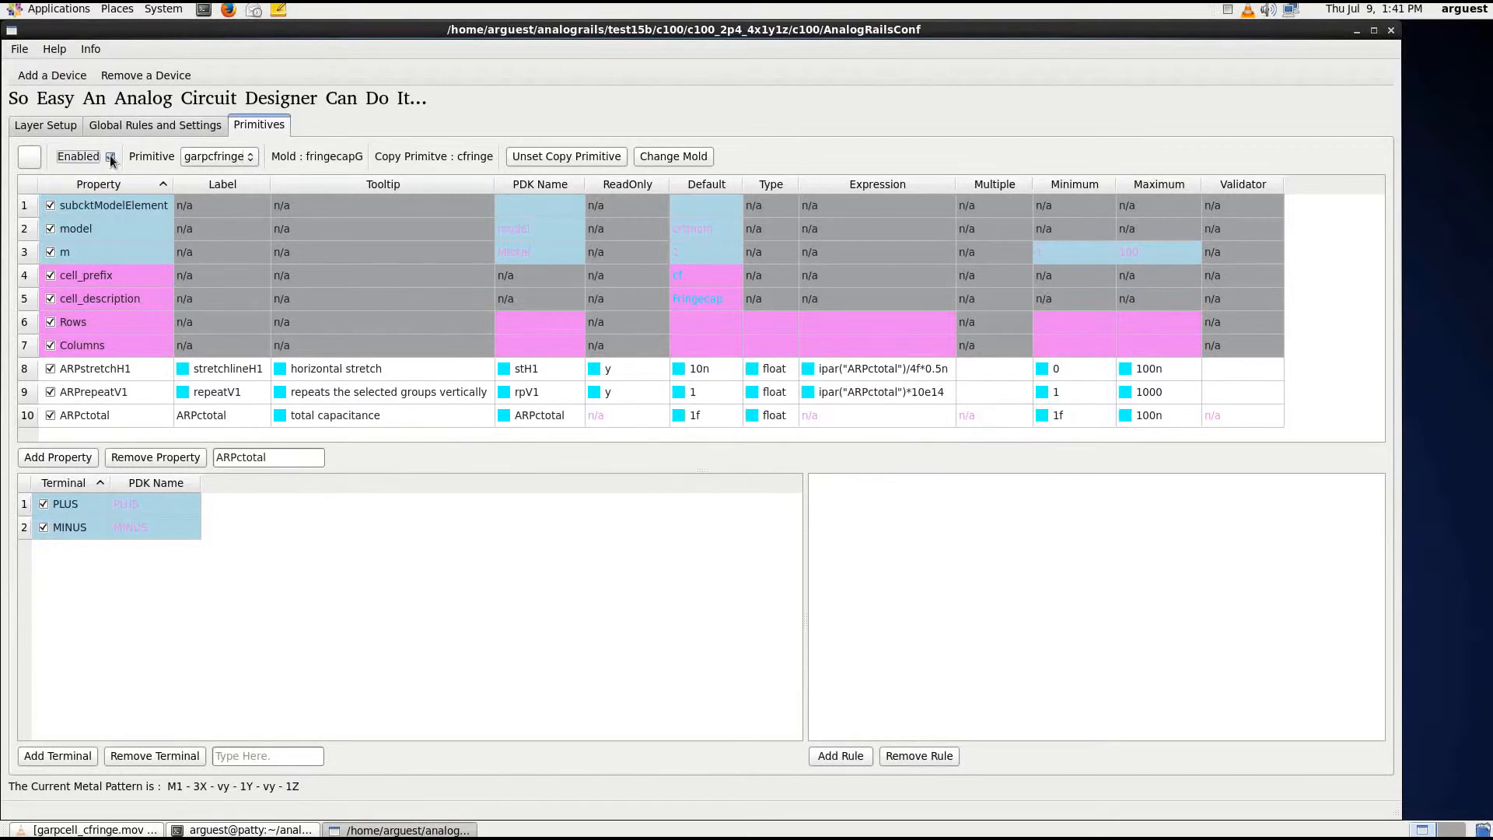
click(20, 50)
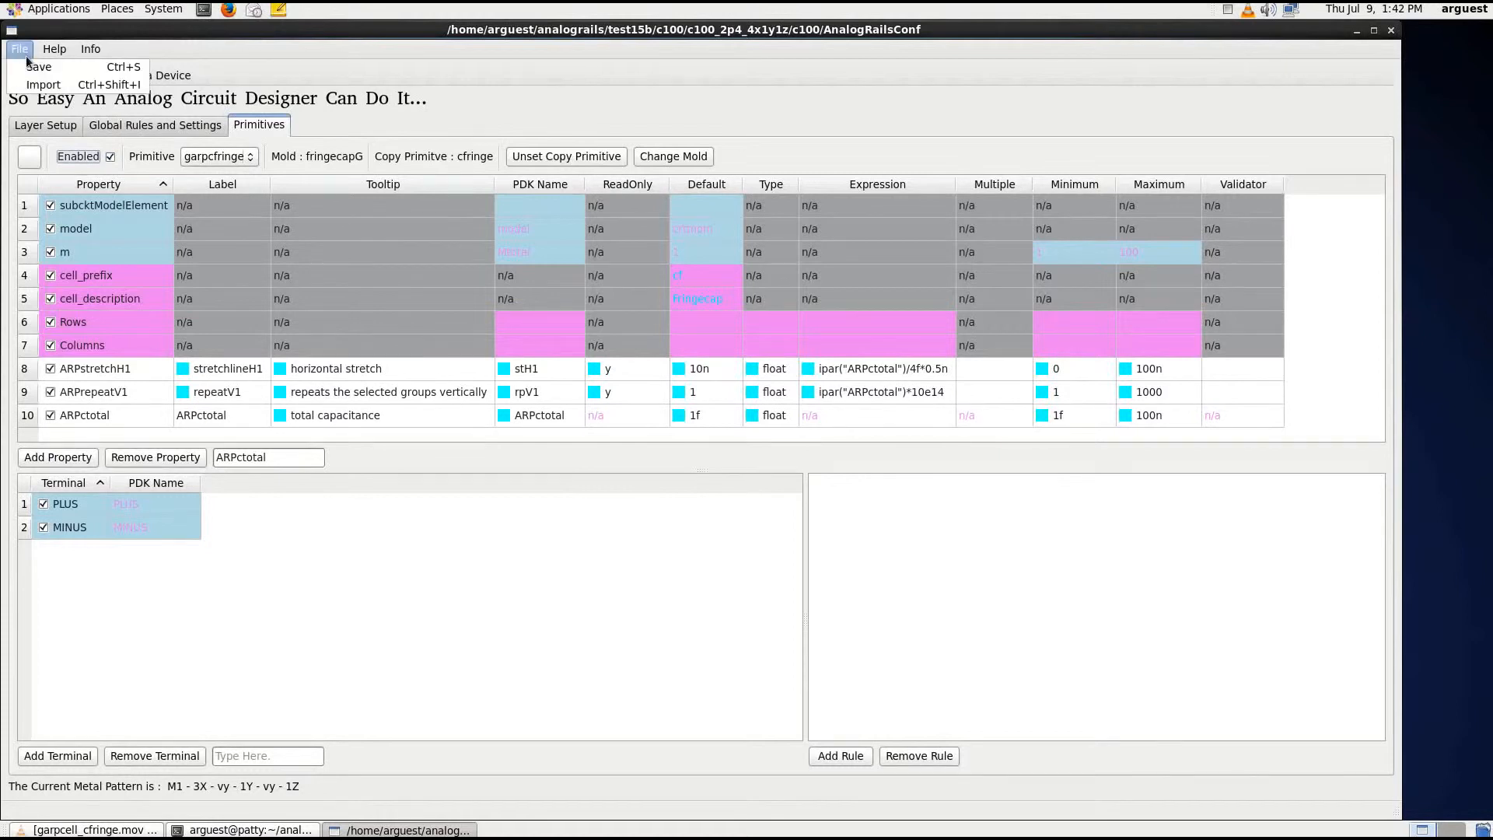
click(44, 64)
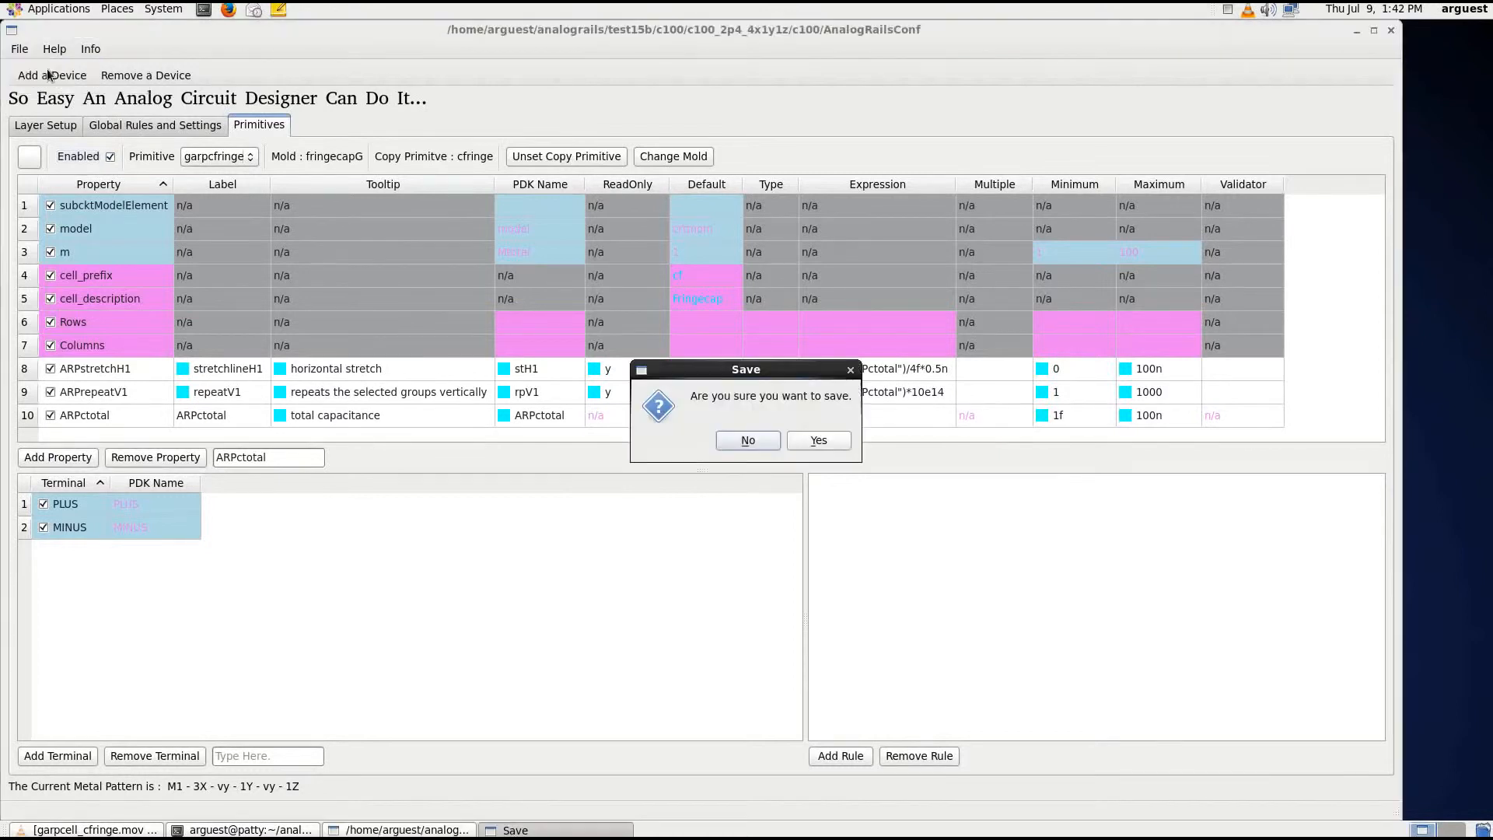
click(813, 437)
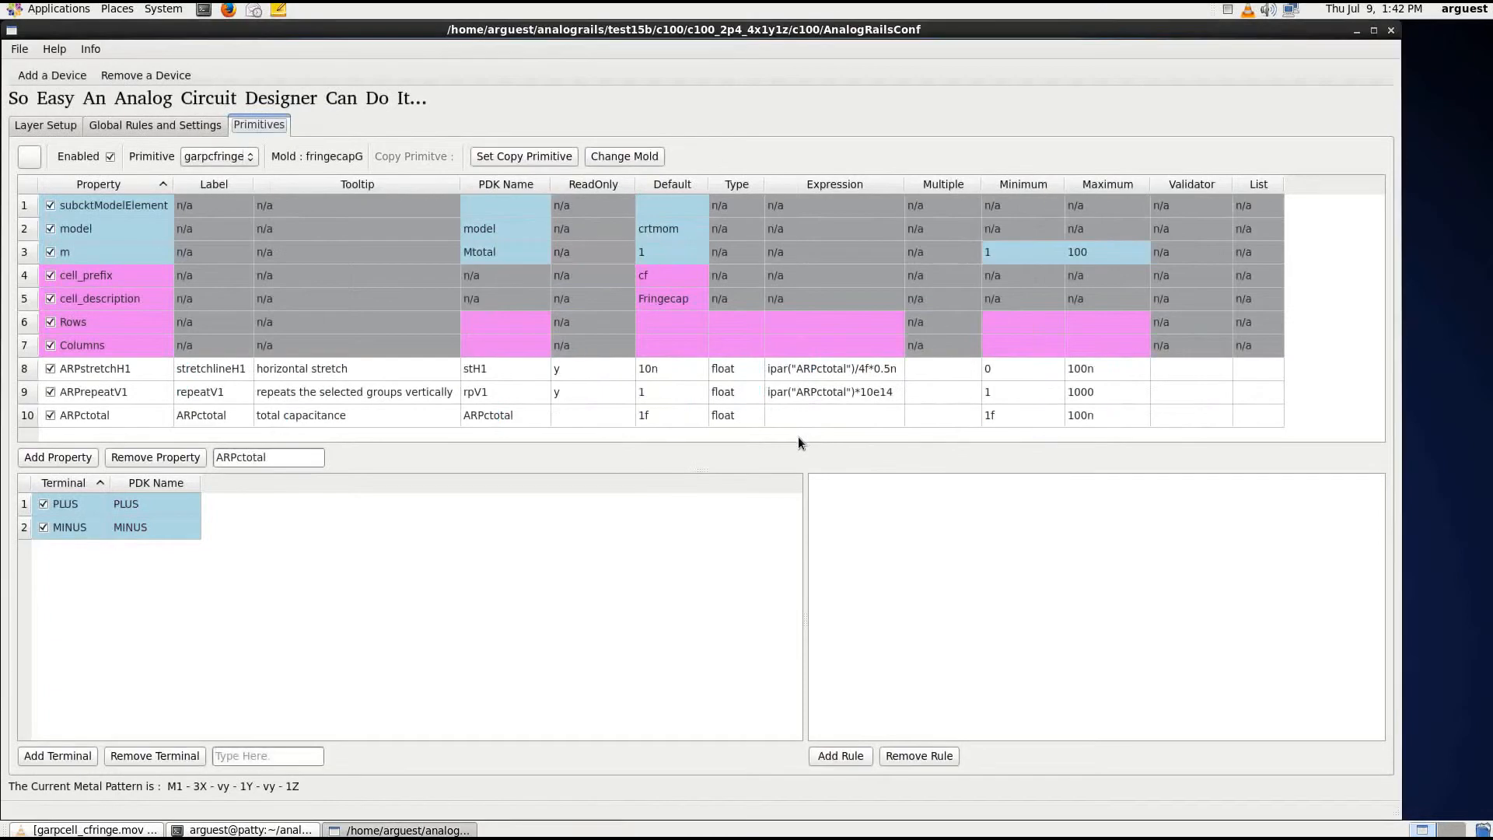
click(20, 49)
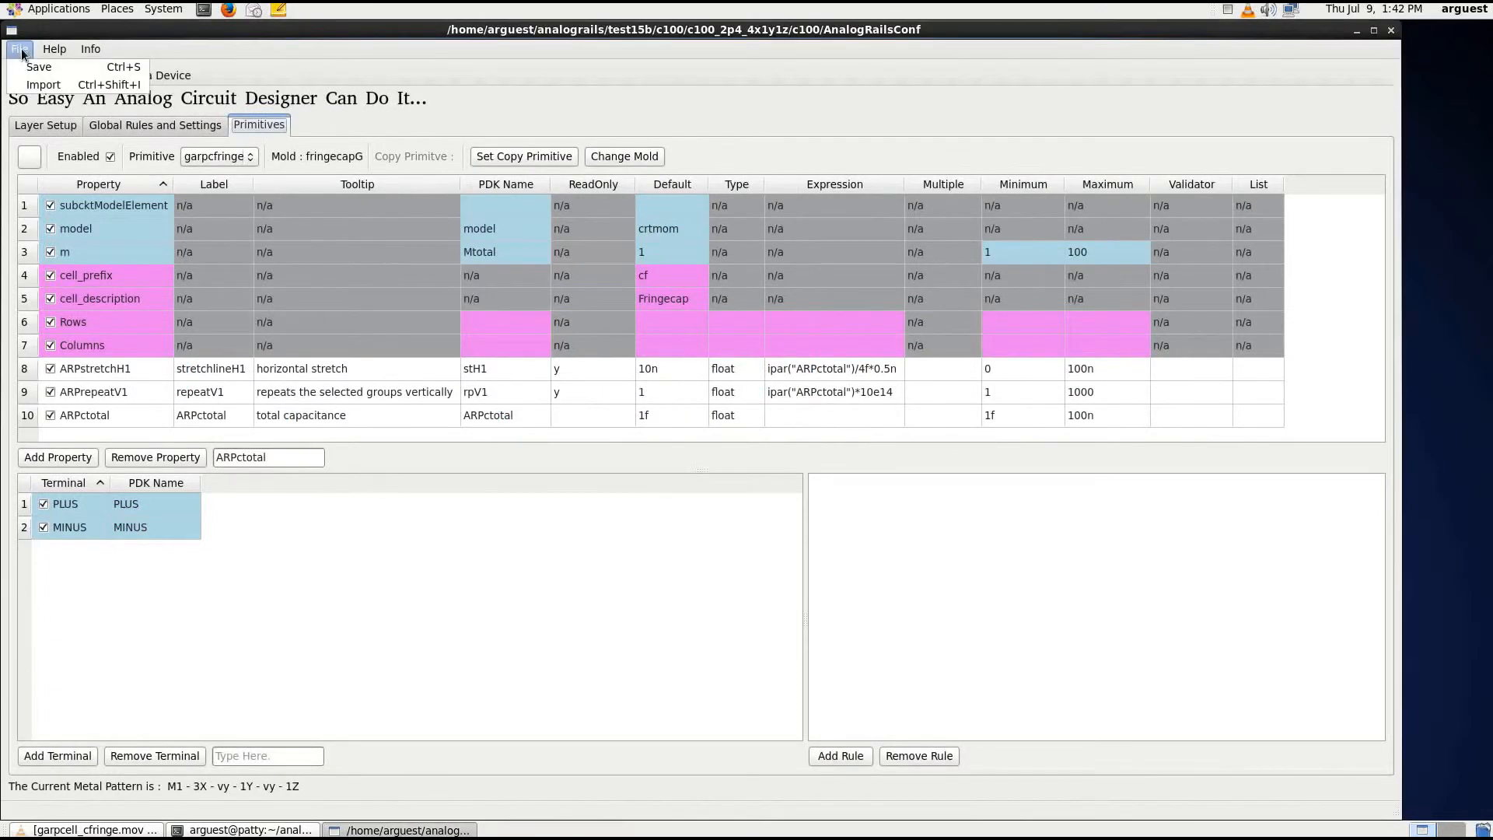
click(21, 53)
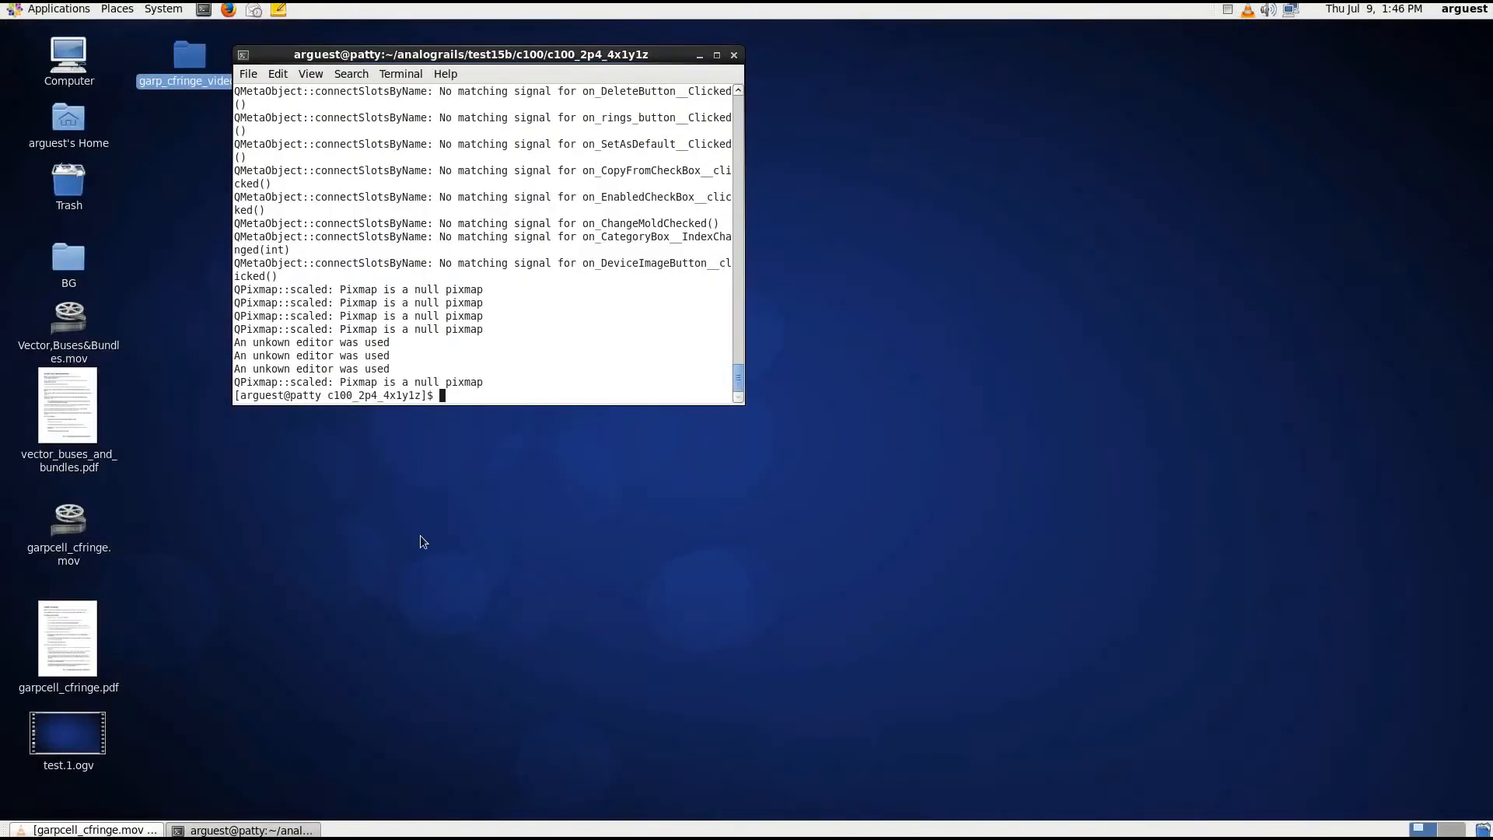
Start Analog Rails from the terminal with ./run and reveal the schematic pane beside the layout
text(./run)
key(Return)
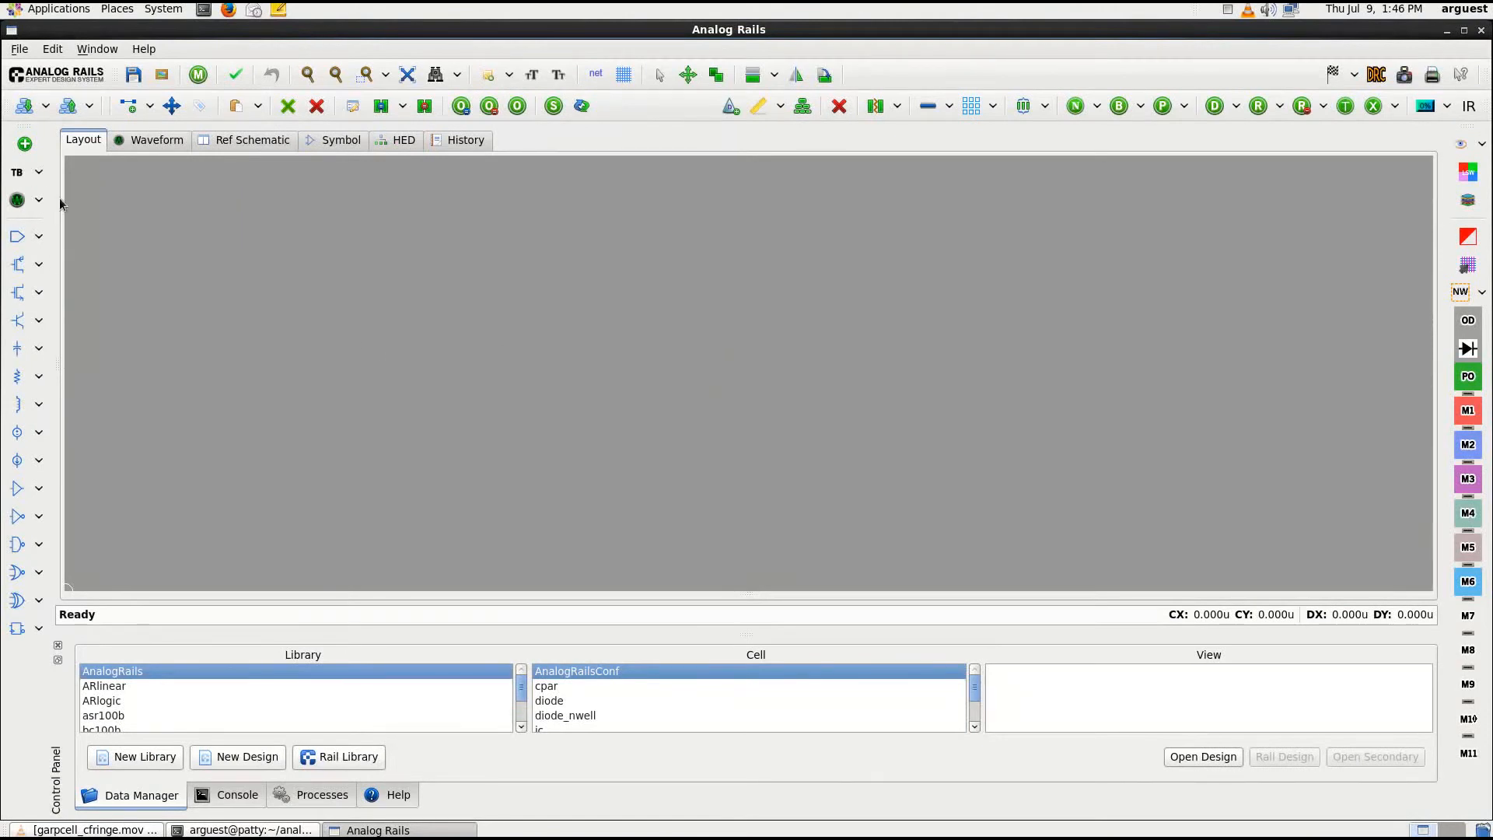
drag(54, 204, 618, 215)
Create a new analog design with cell name cfringeG in library c100
click(19, 49)
mouse_move(43, 67)
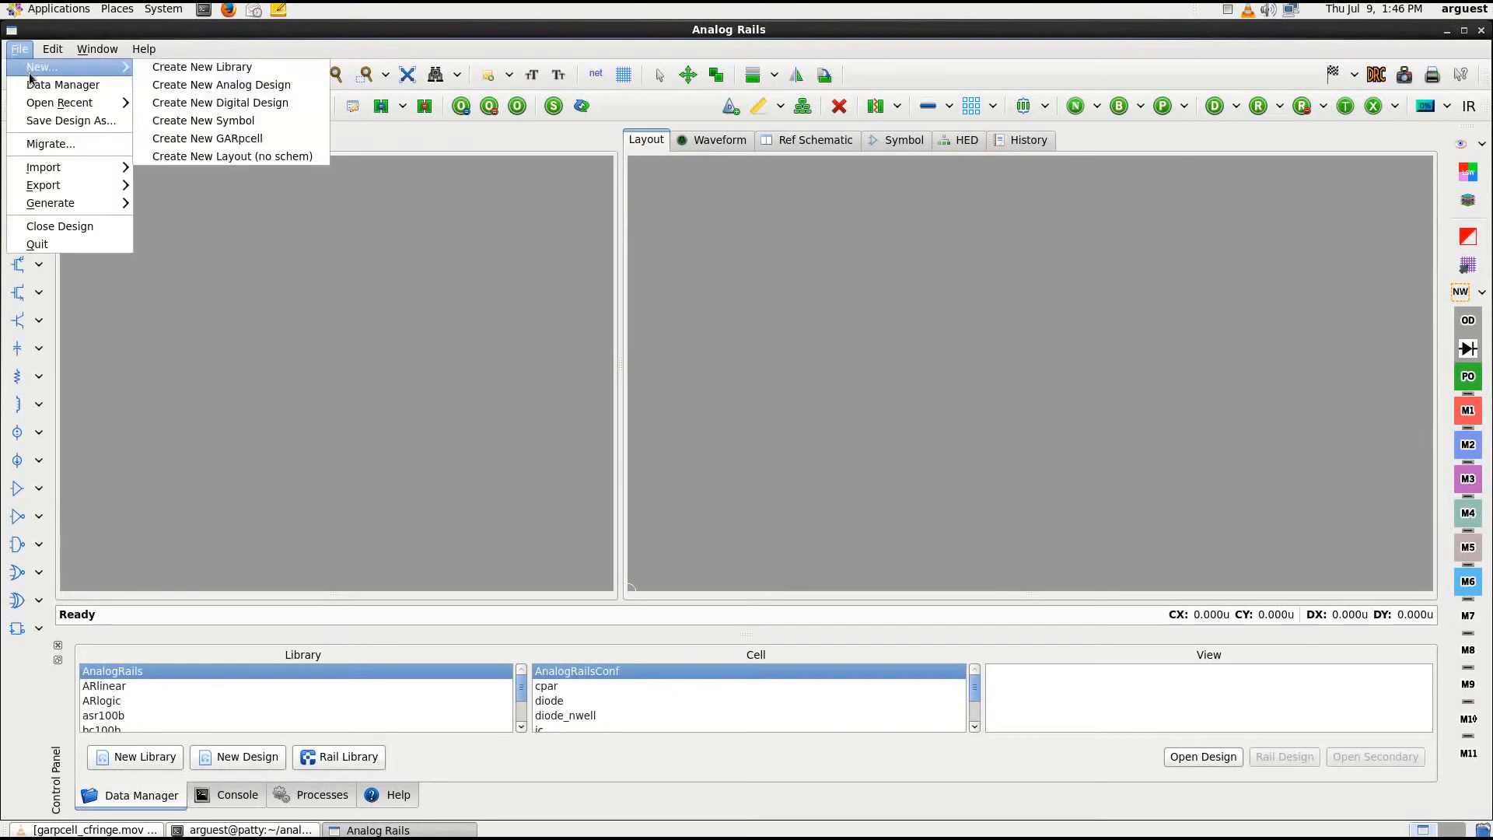
click(214, 85)
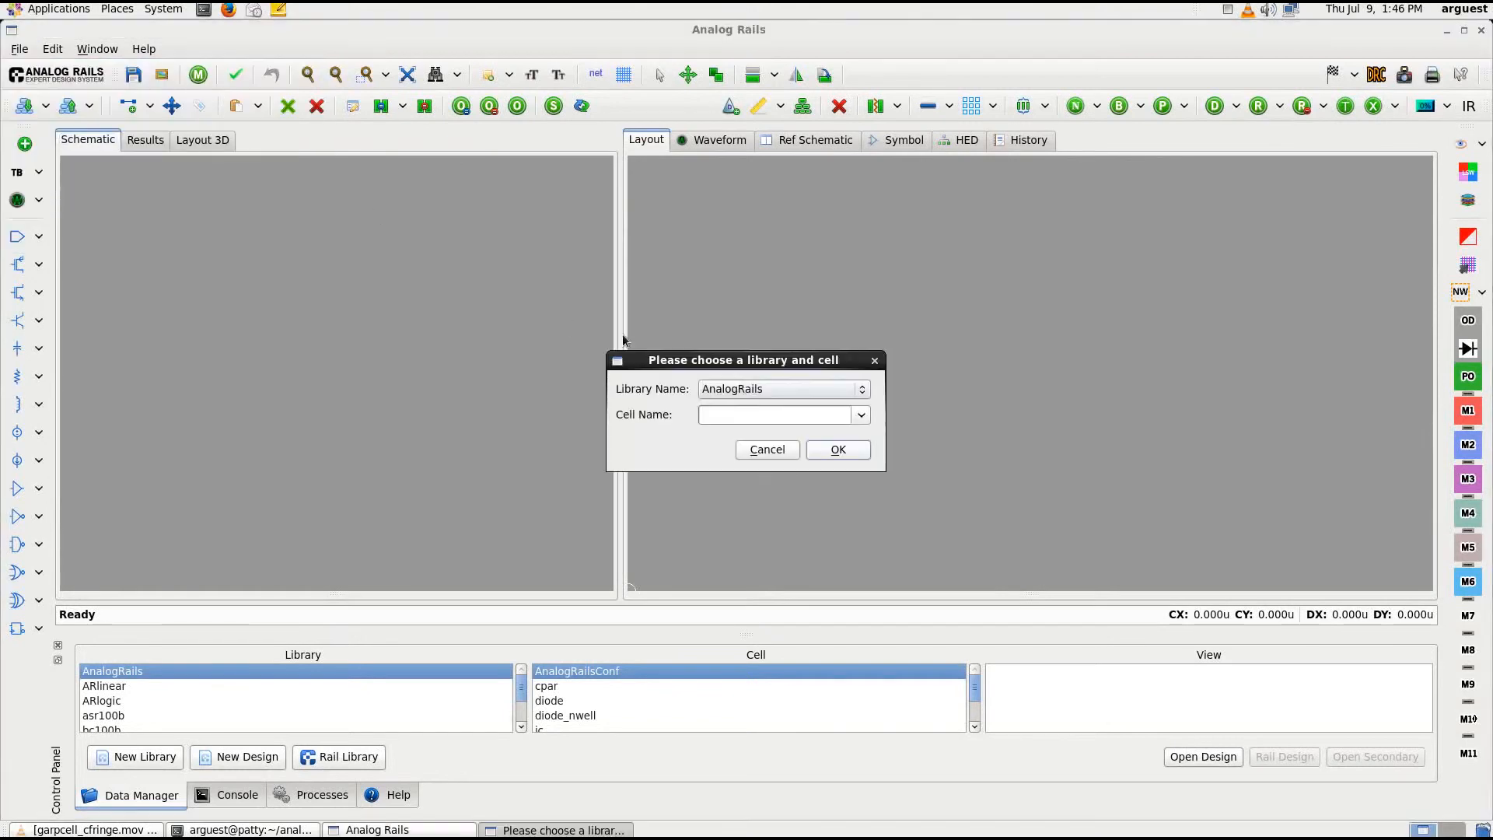
click(765, 391)
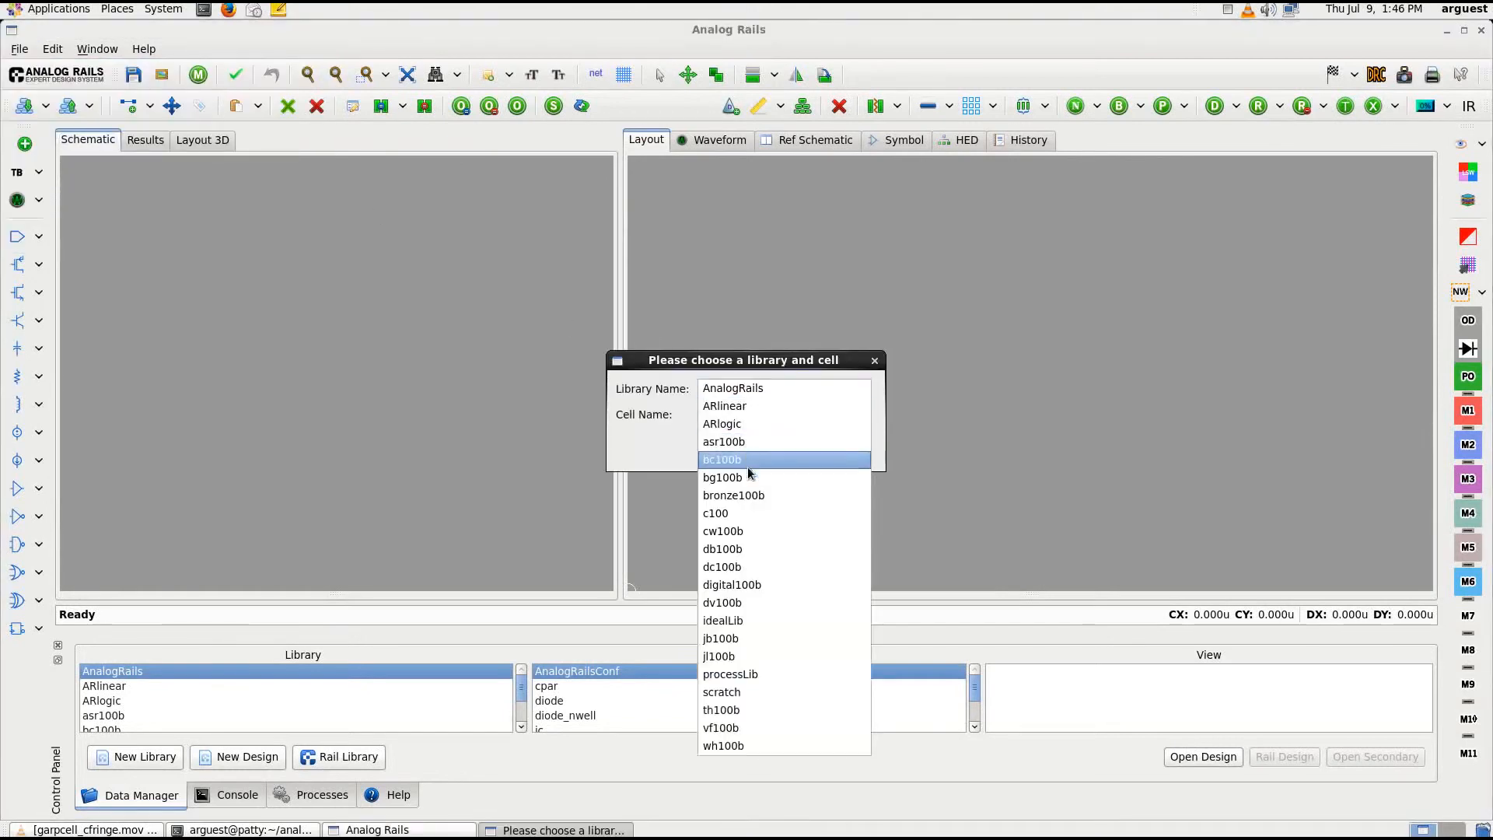
click(750, 510)
click(726, 415)
text(cfringe)
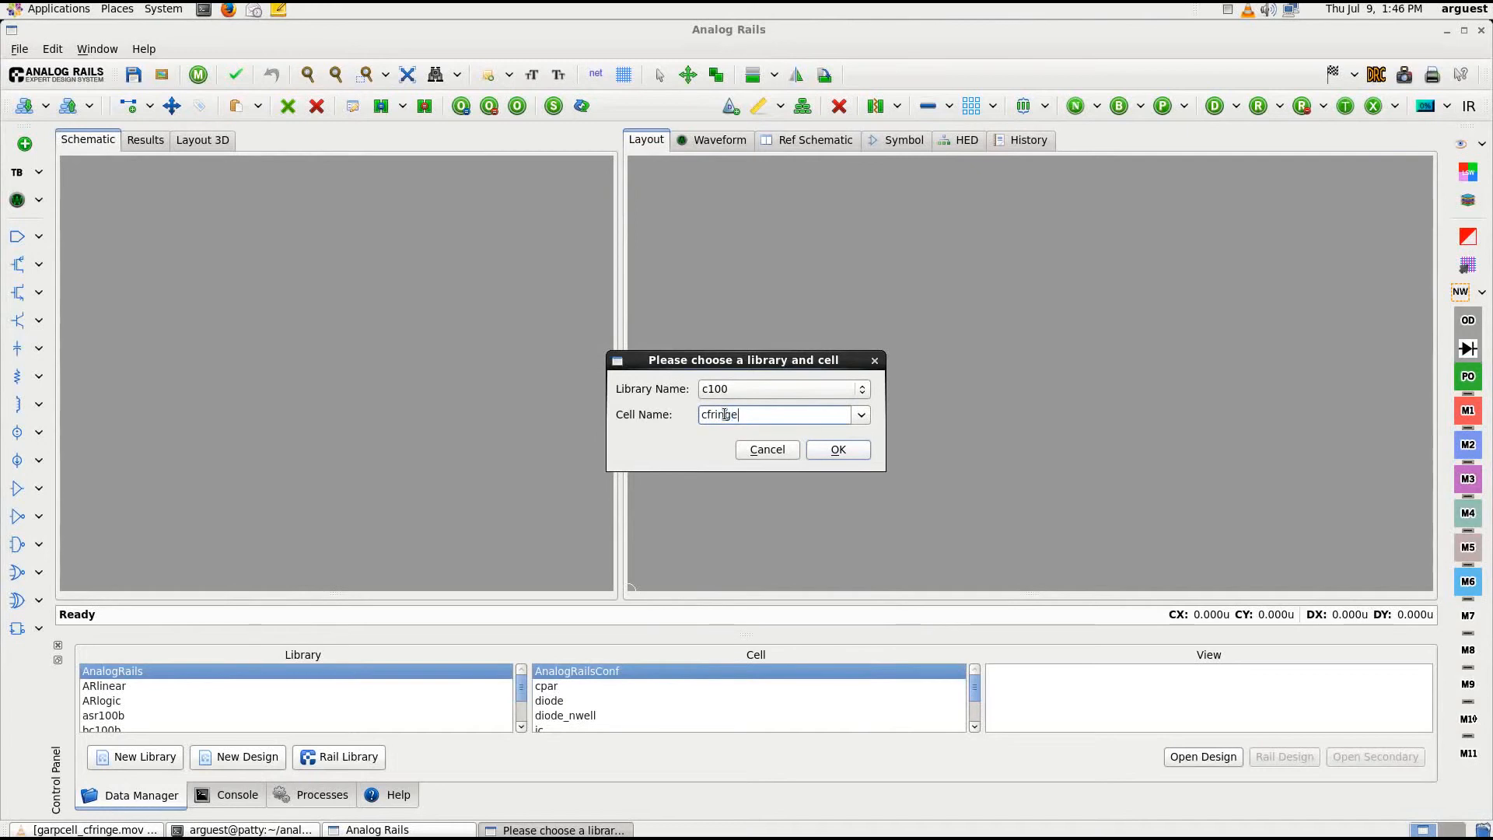
text(G)
click(815, 447)
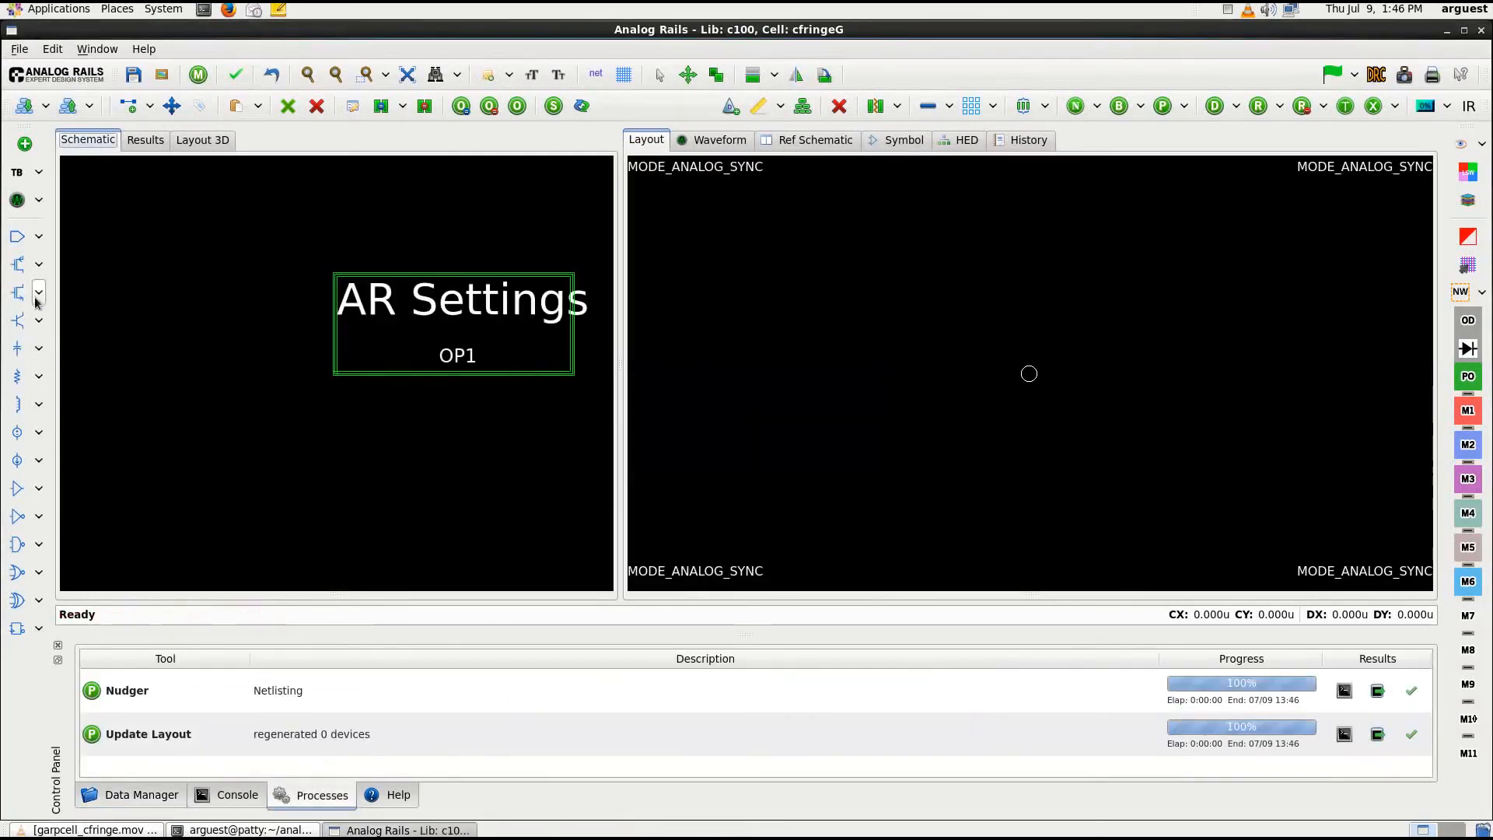
Place a garpcfringe capacitor from library c100 beside the AR Settings block in the schematic, accepting its default properties
click(39, 348)
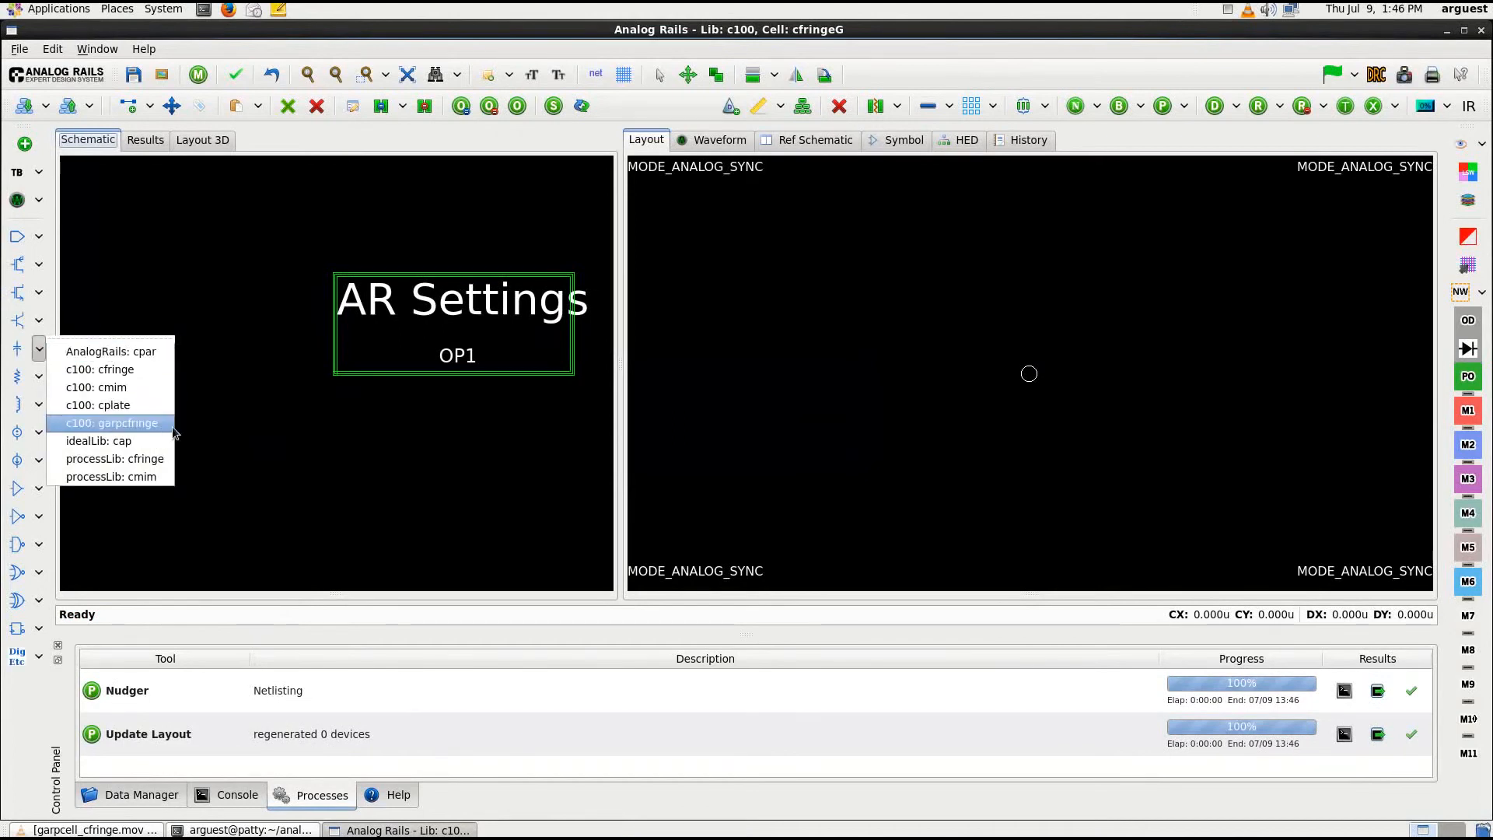
click(120, 423)
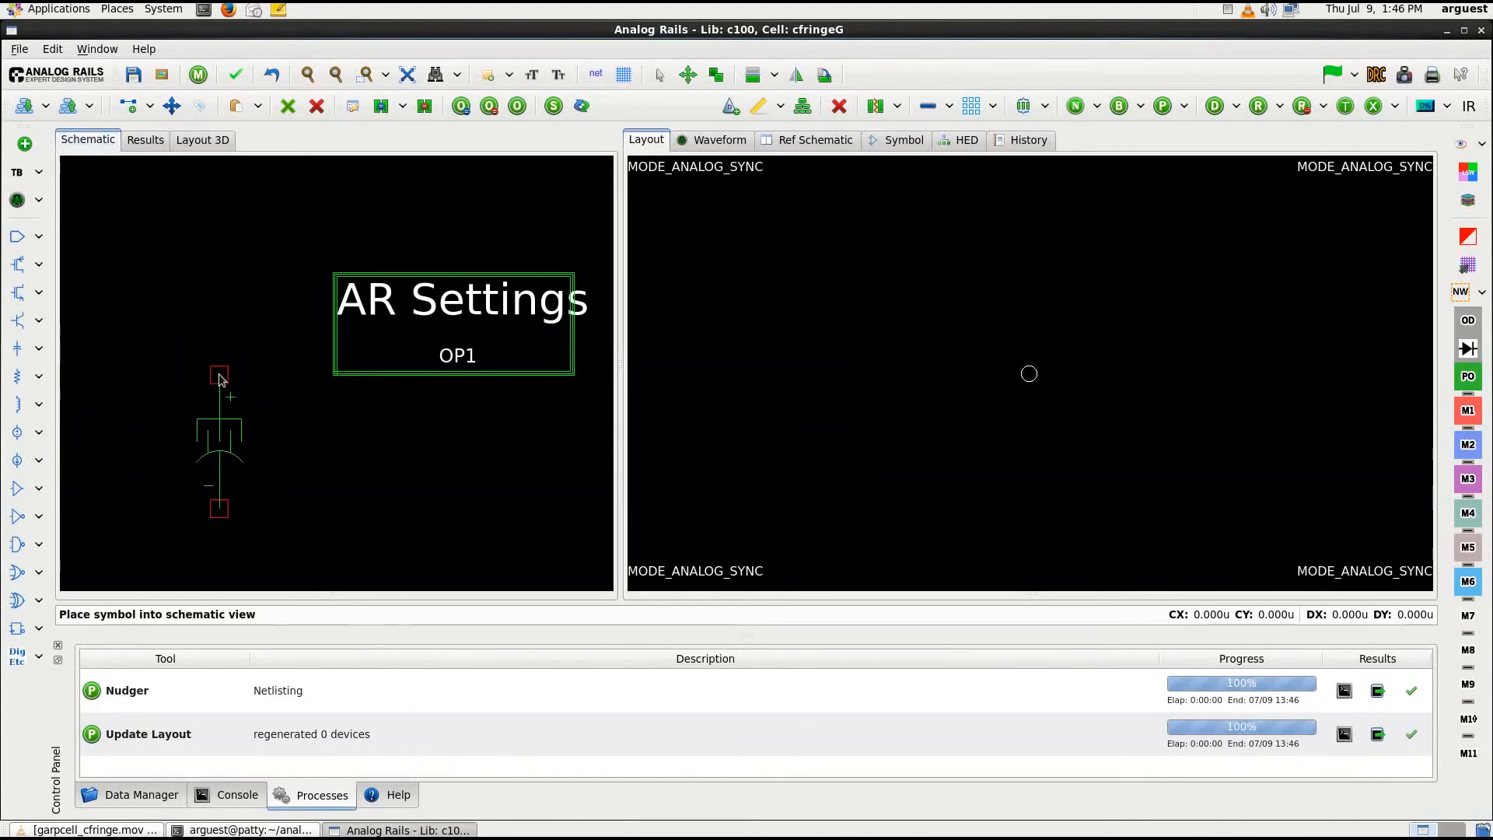
click(218, 374)
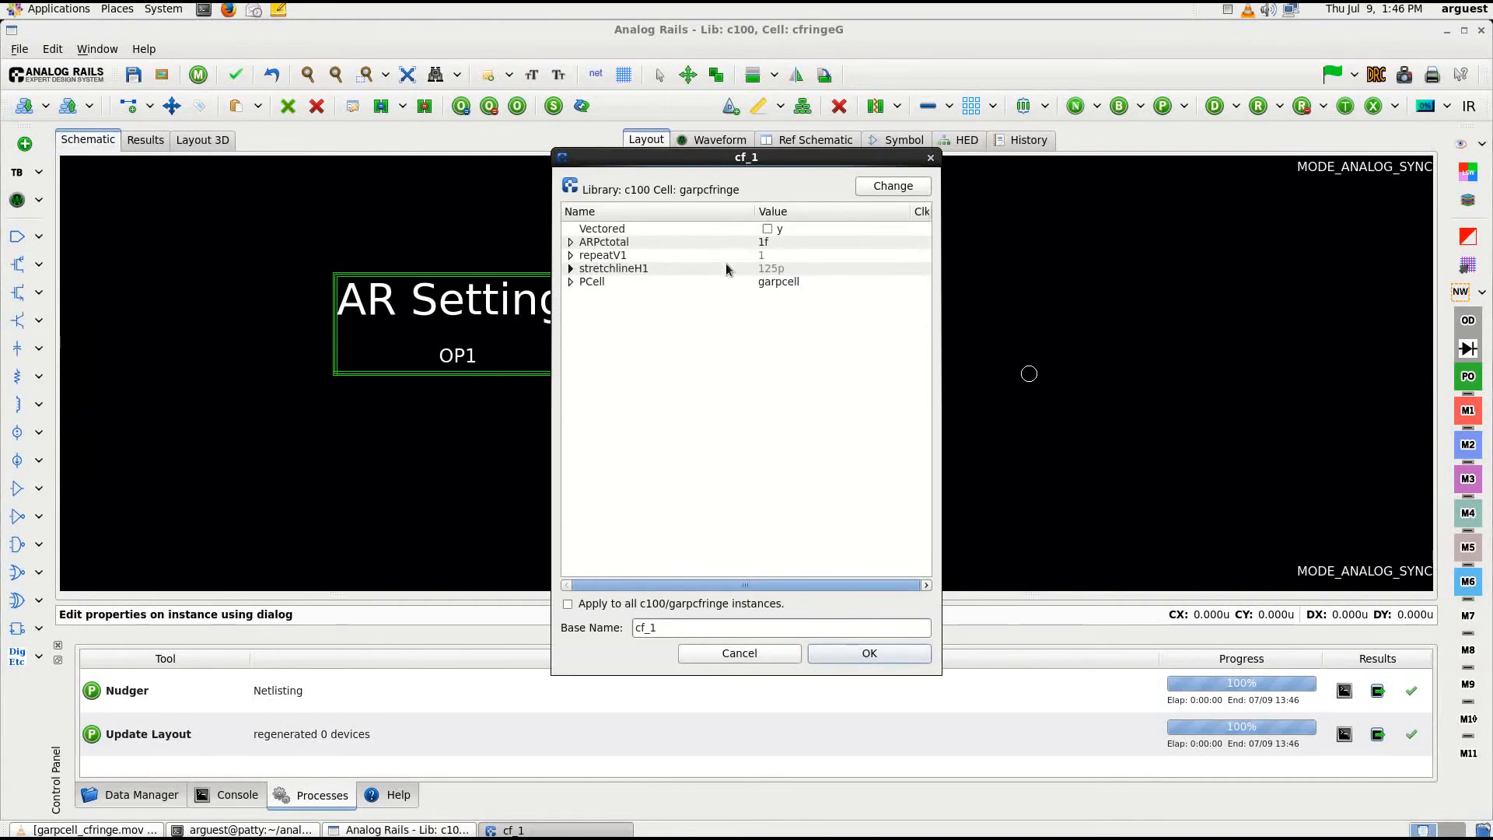
click(859, 654)
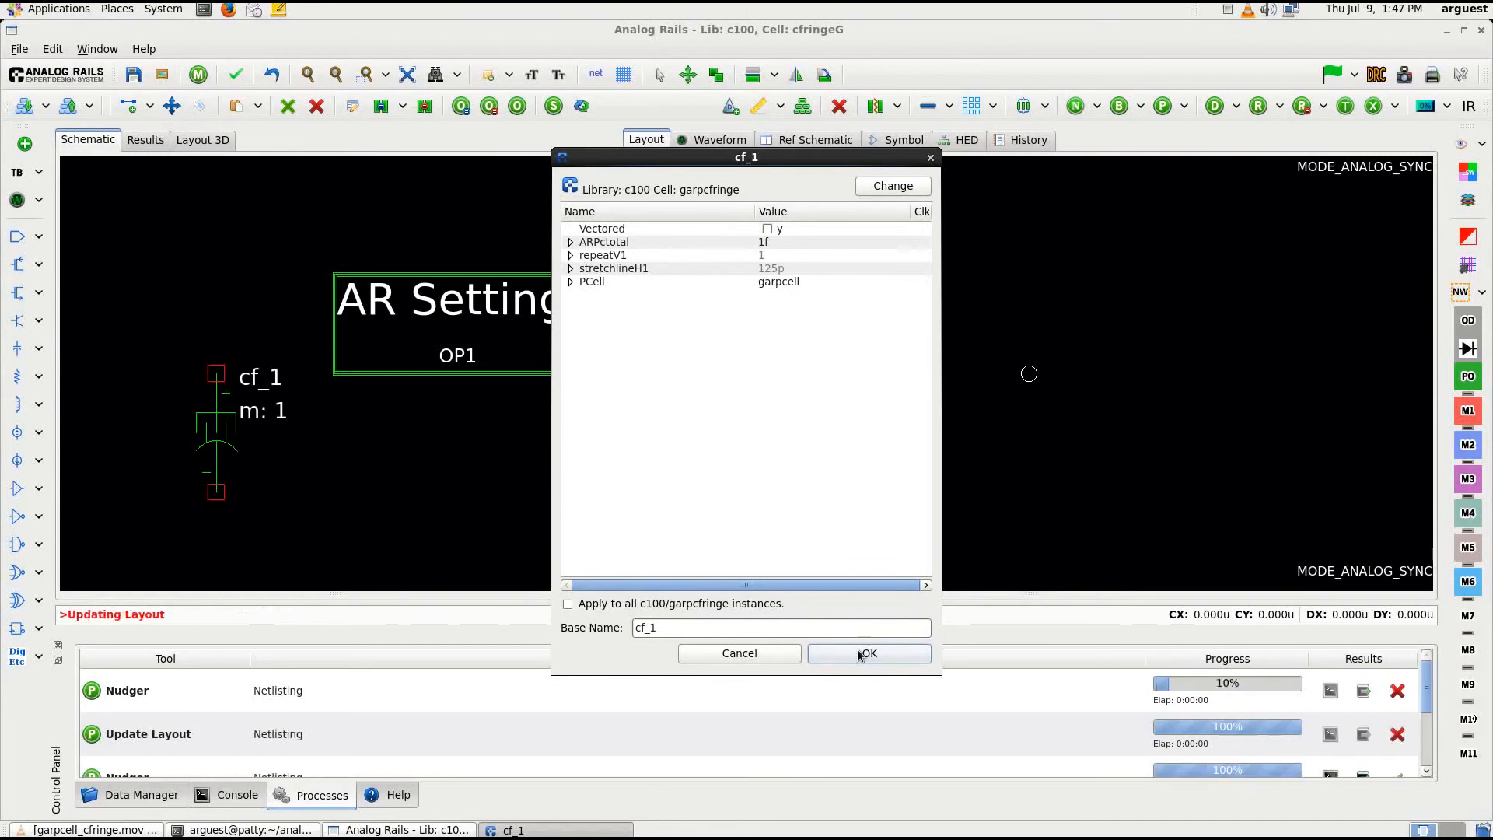
Set the ARPctotal property of the placed capacitor cf_1 to 10f and apply it
double_click(222, 424)
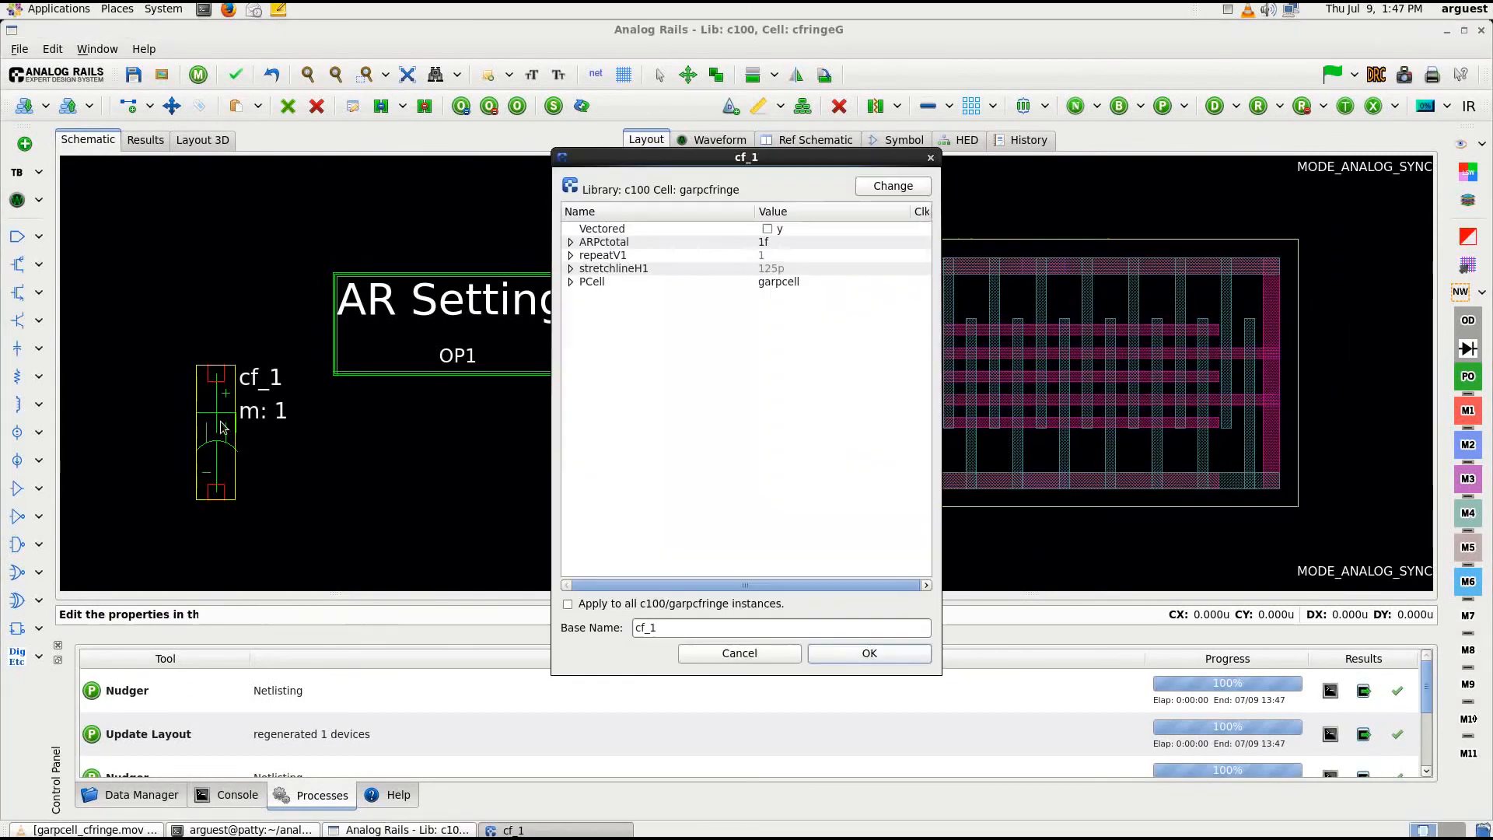
double_click(762, 242)
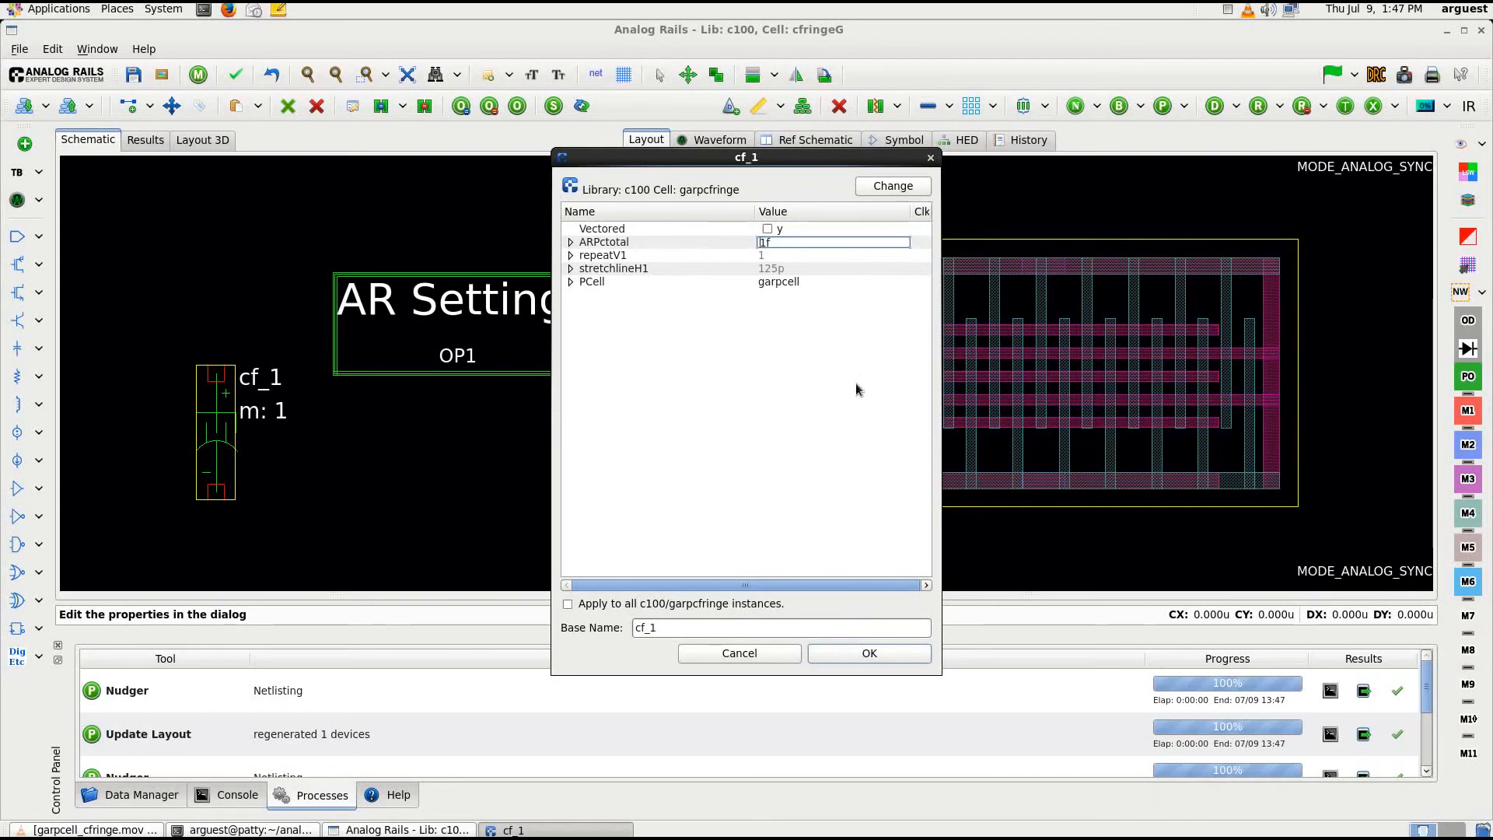
text(10f)
key(Tab)
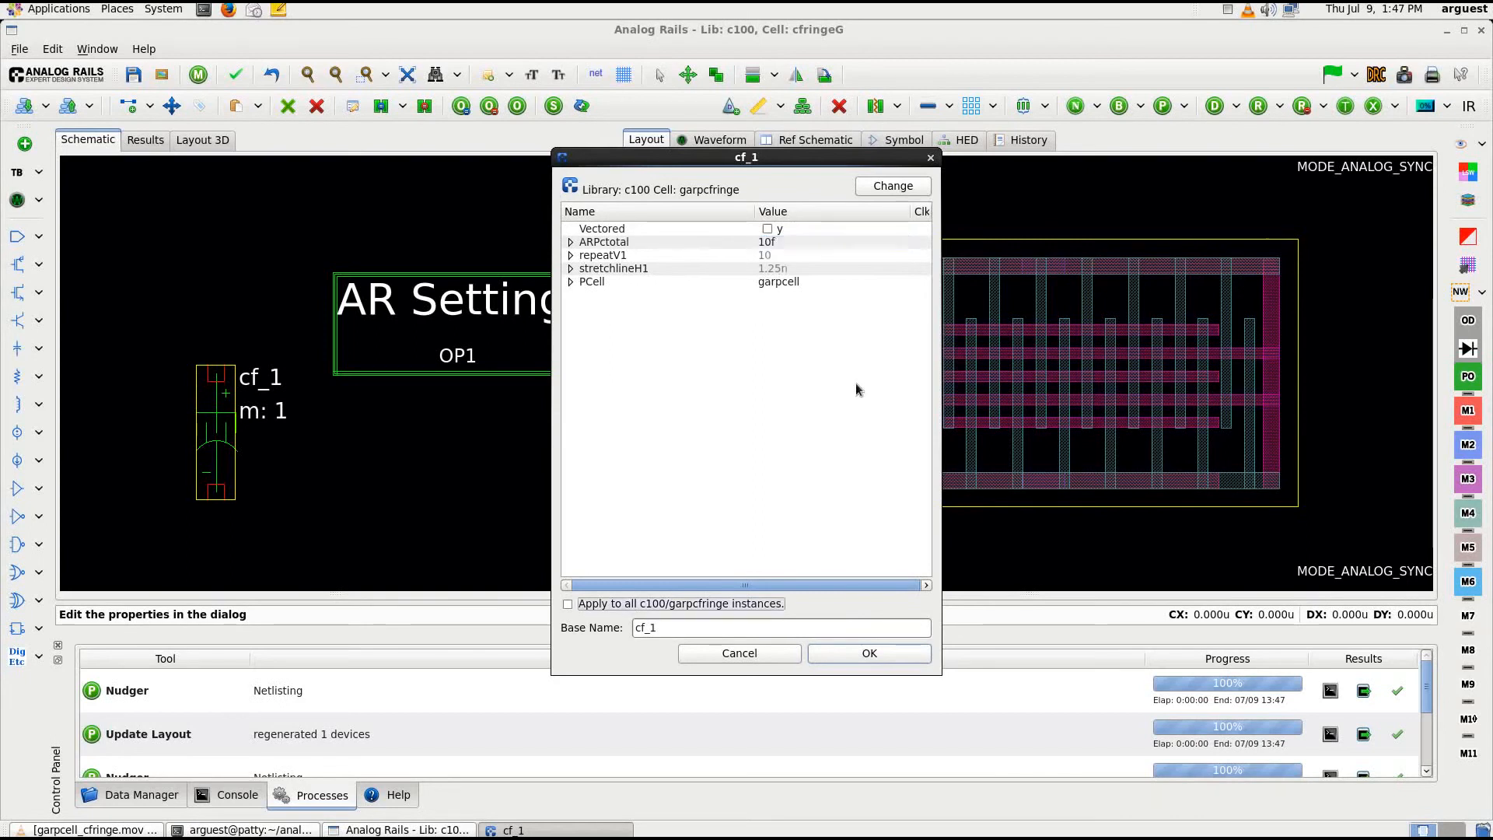
drag(805, 159, 439, 127)
click(511, 621)
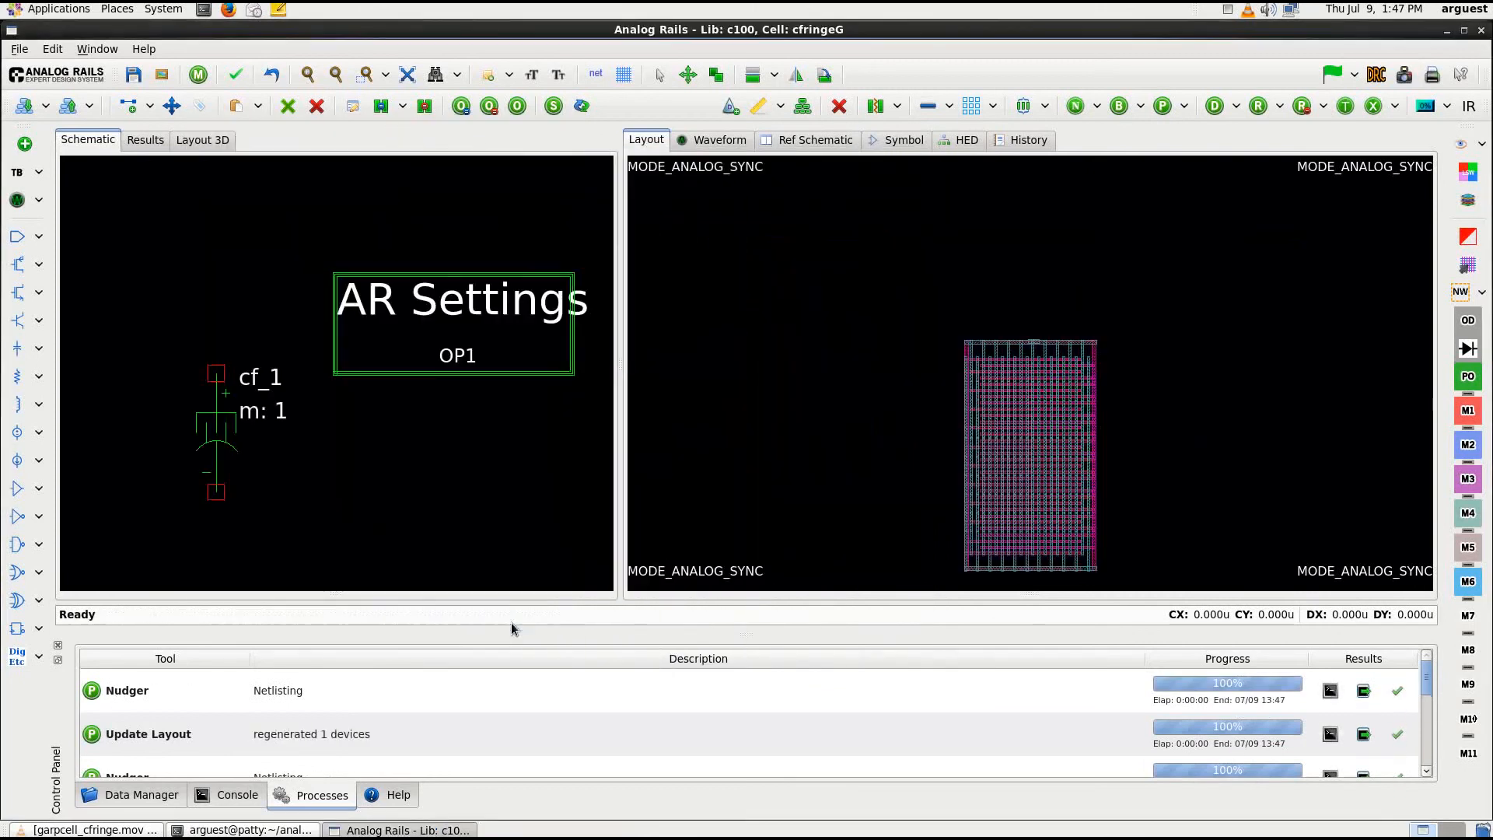
click(872, 465)
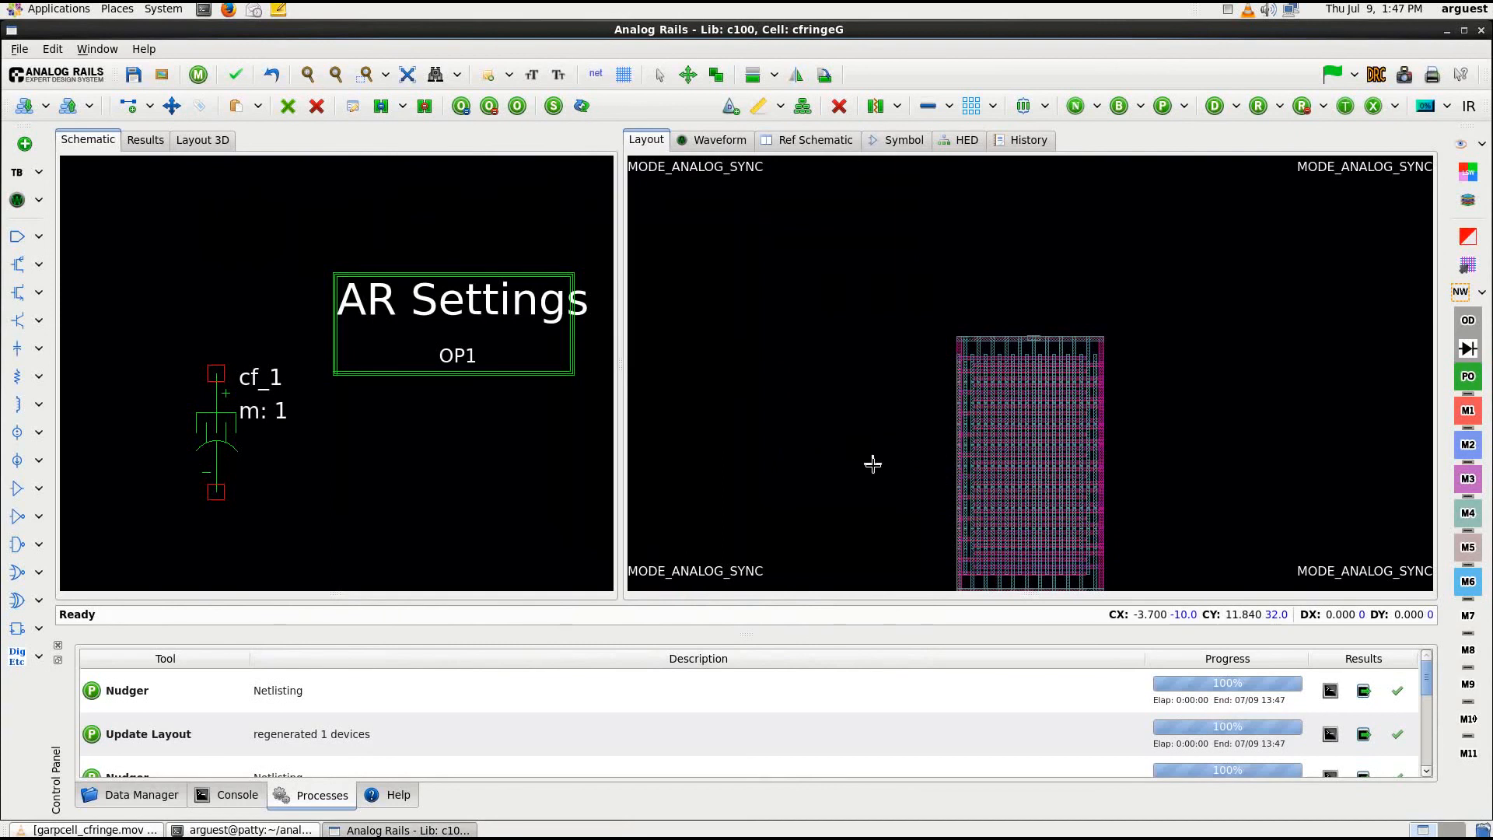
scroll(873, 465, down, 1)
scroll(1188, 489, down, 3)
scroll(1185, 489, up, 2)
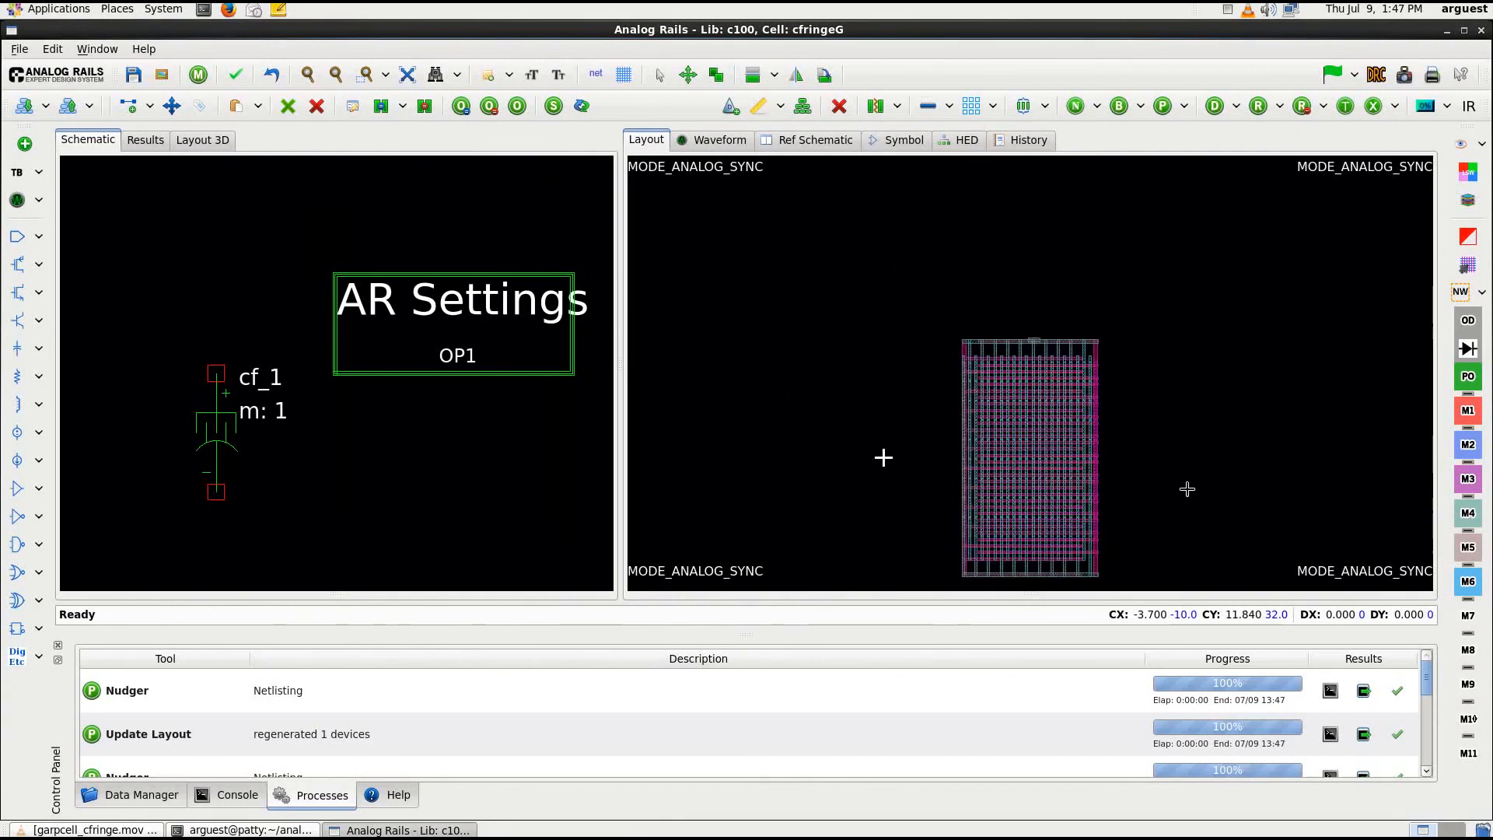